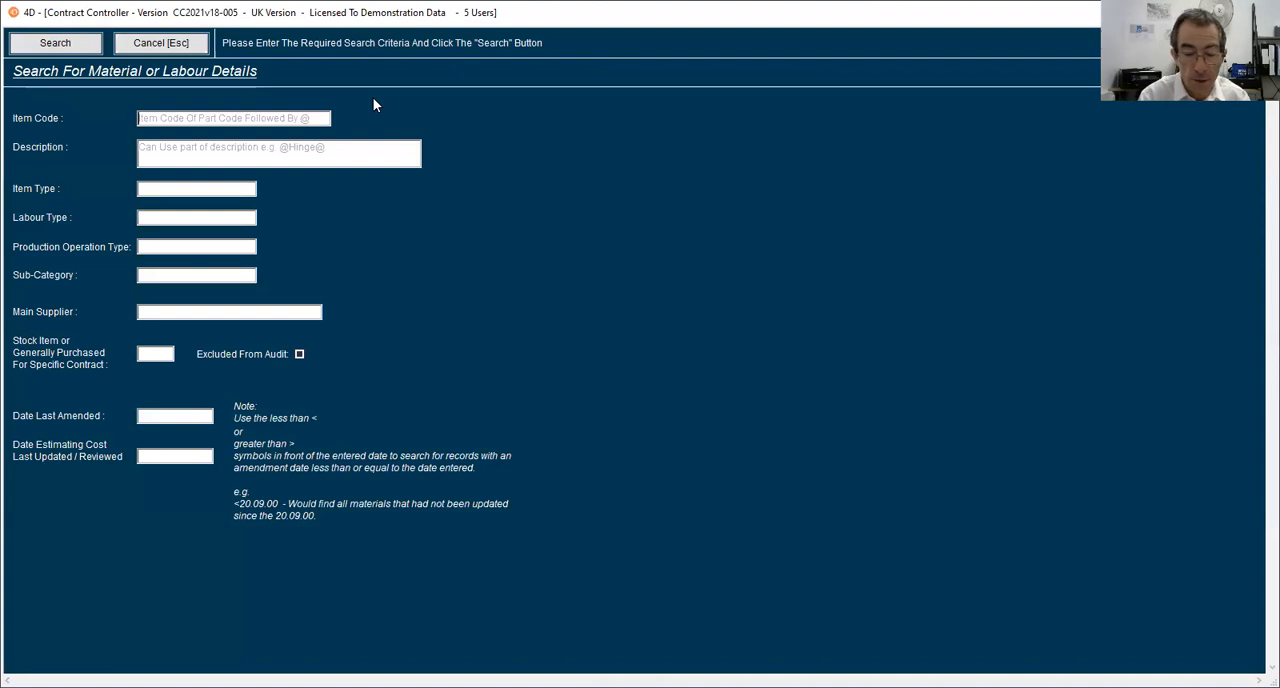
Open the record for item ST-DR500-01 and view its outstanding High Street Hardware purchase order.
key("Return")
double_click(417, 124)
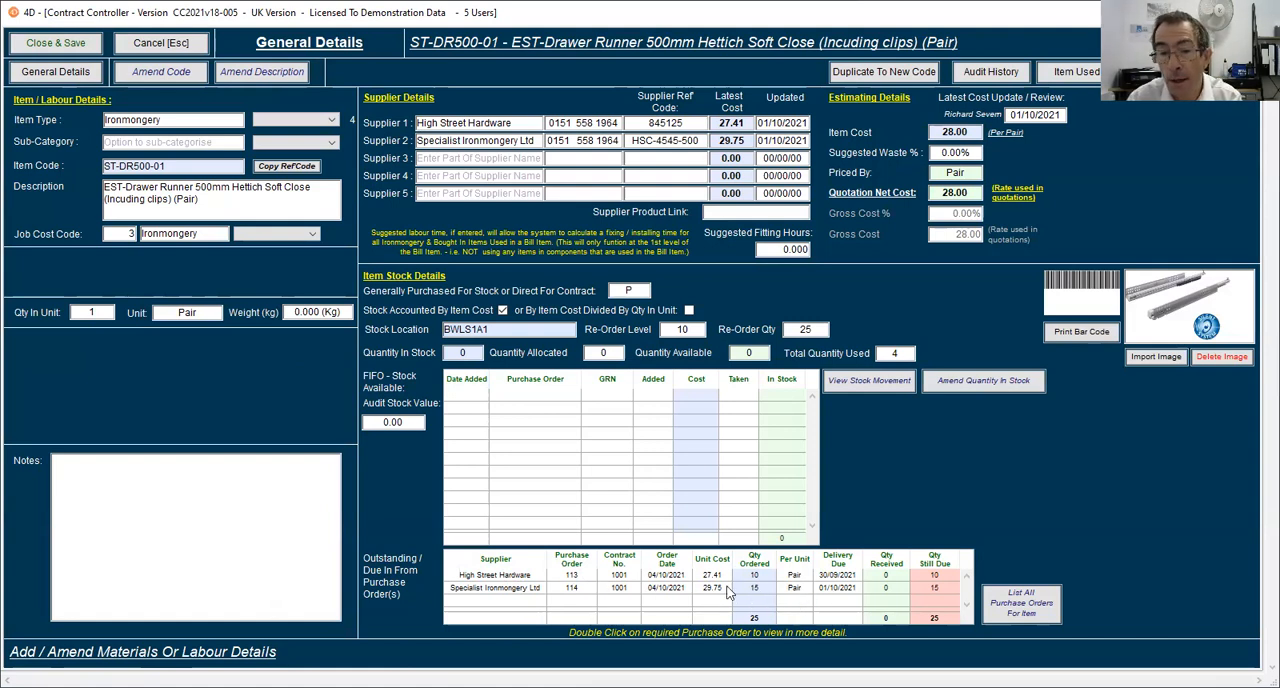
double_click(694, 576)
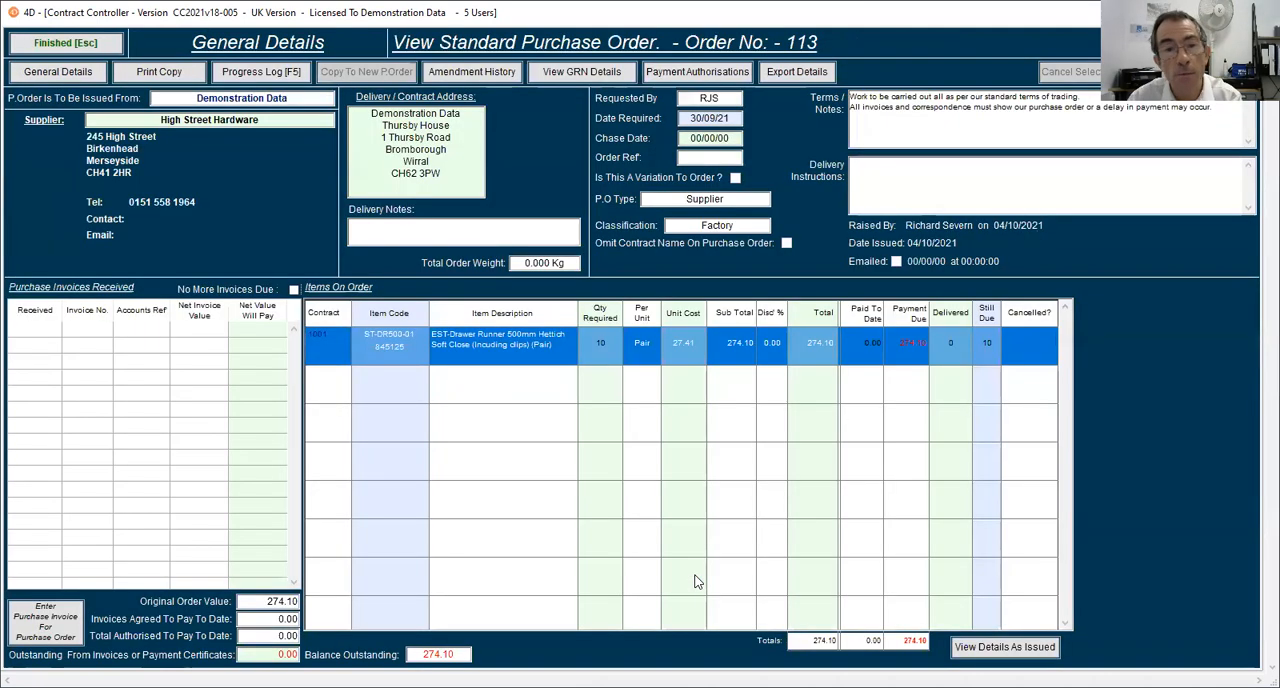
left_click(84, 40)
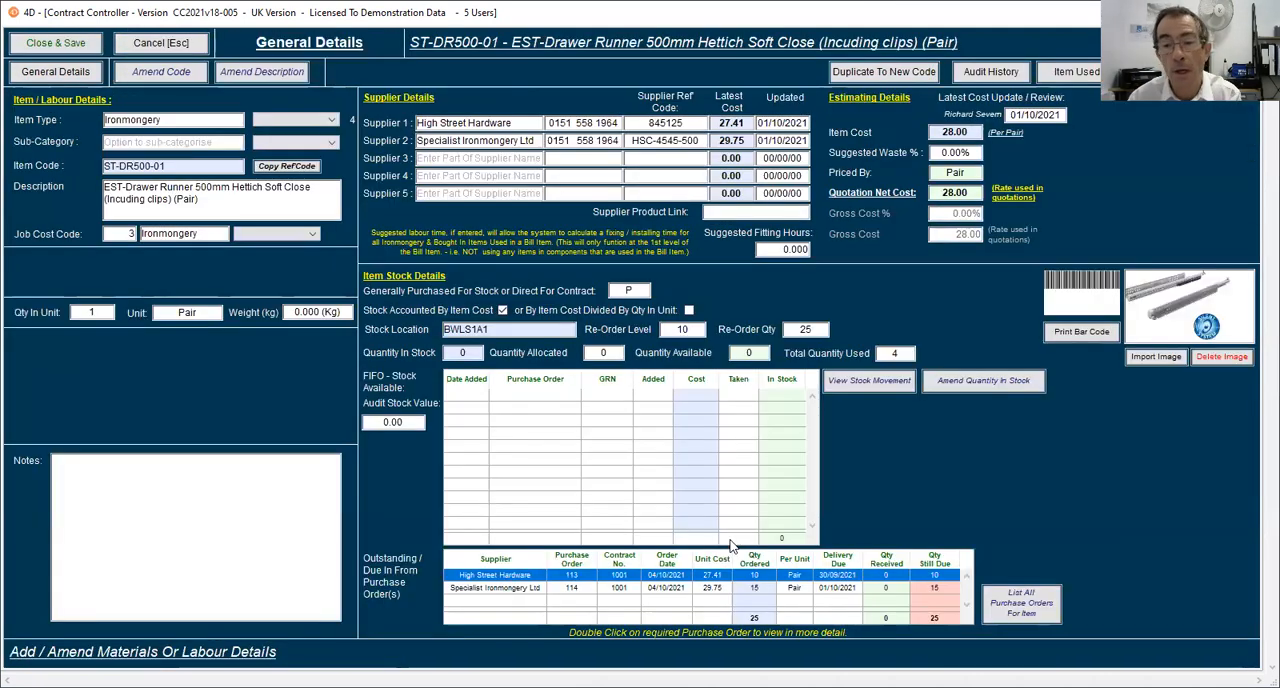
List all purchase orders for the item, save and close its record, and return to the stores dashboard.
left_click(1022, 602)
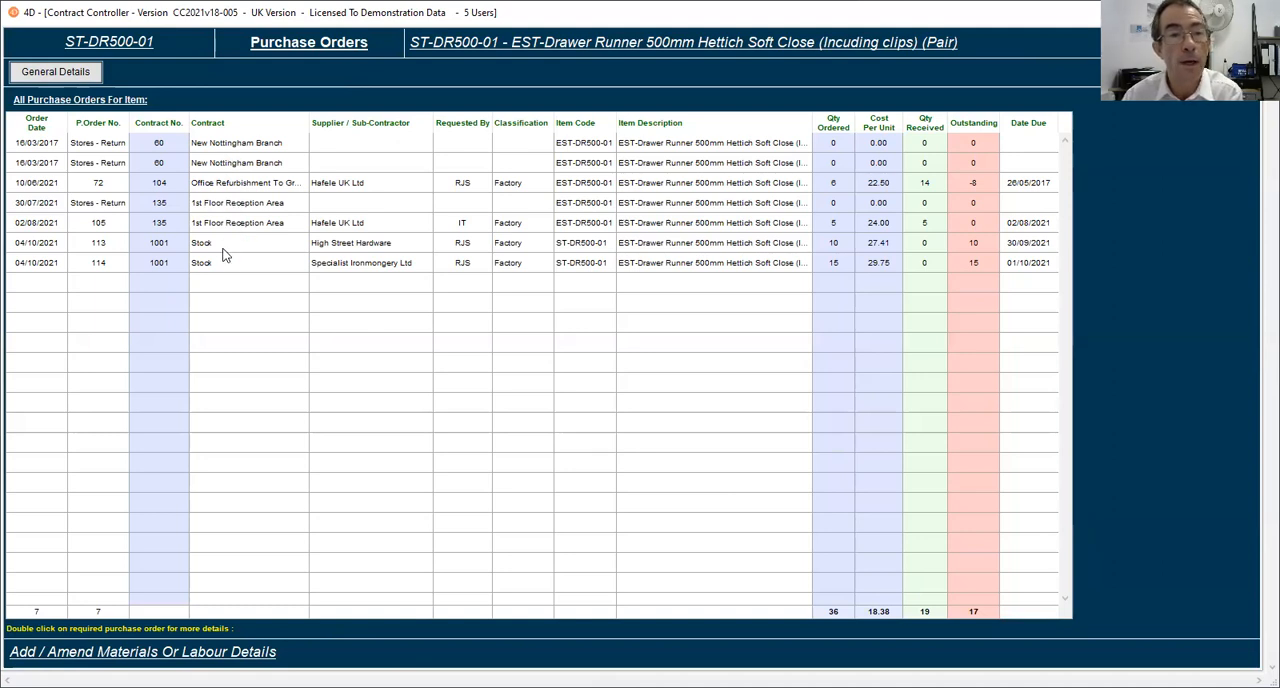
left_click(80, 76)
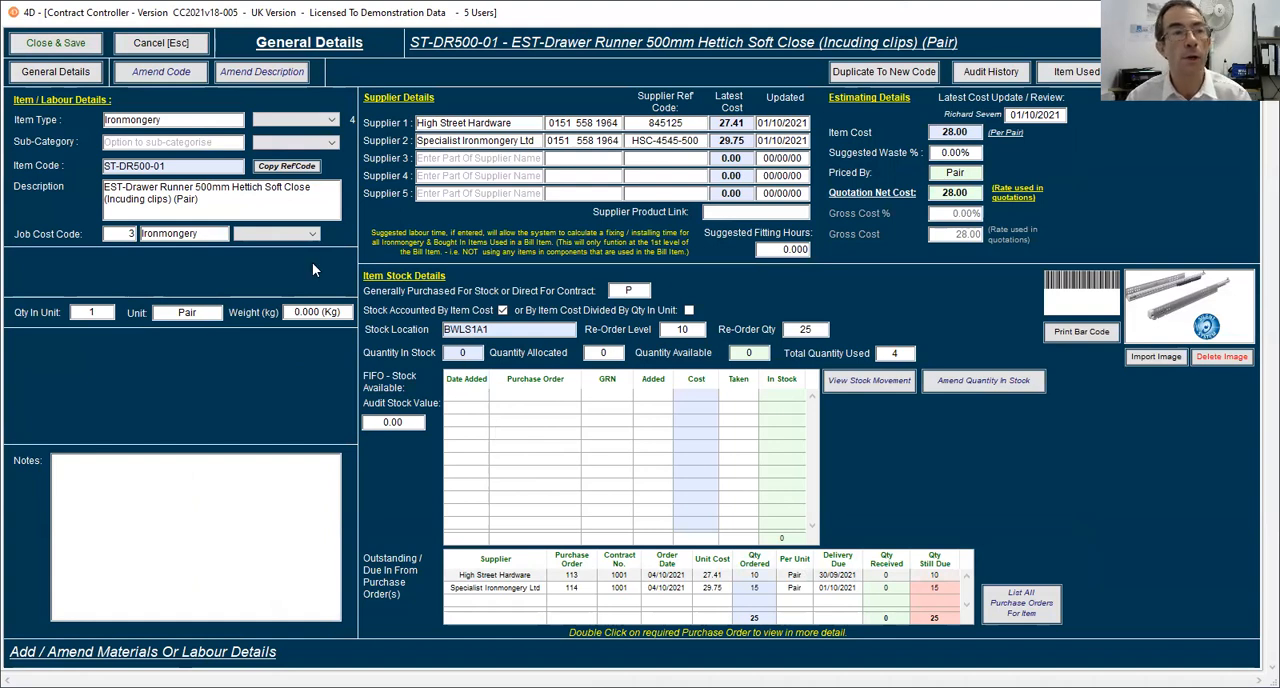
left_click(60, 47)
left_click(60, 44)
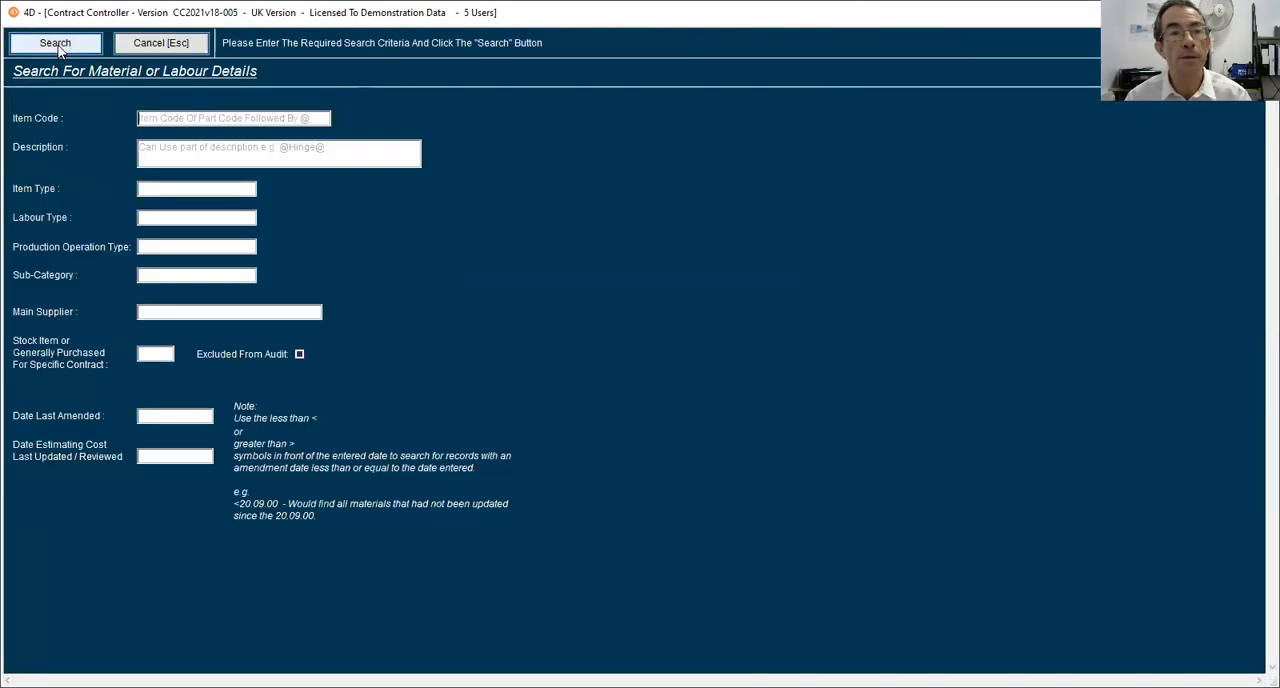
left_click(160, 43)
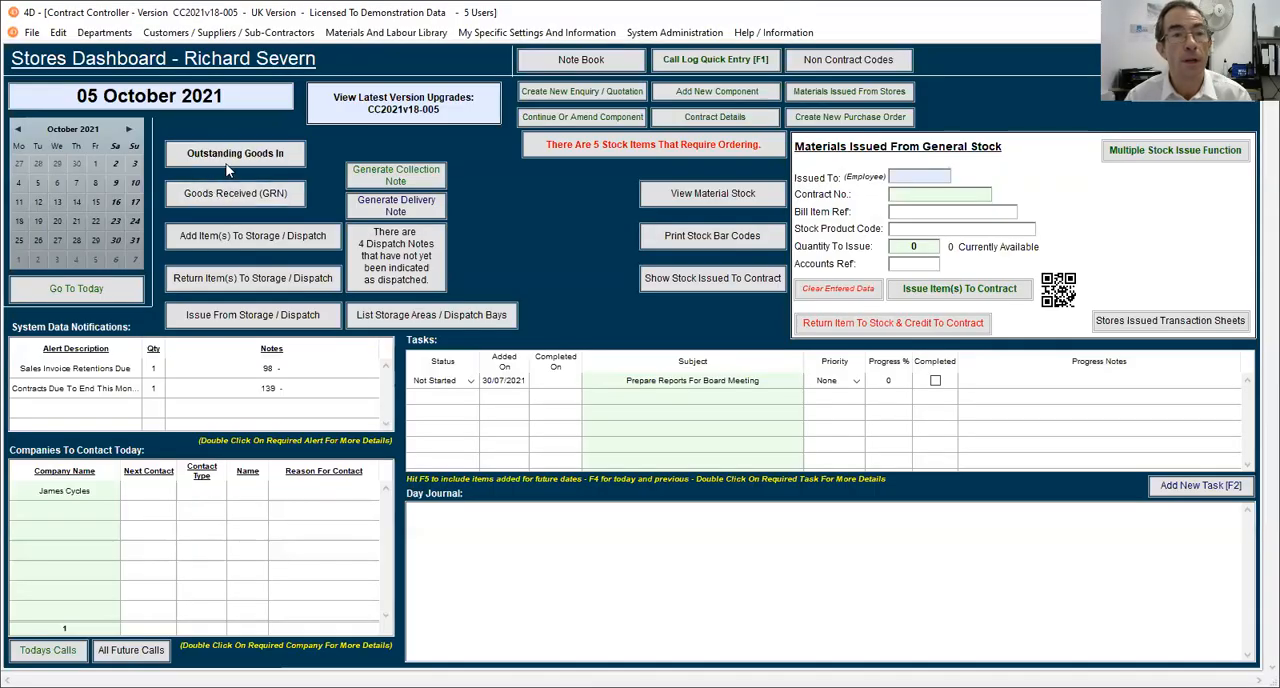
Start a goods received note for the High Street Hardware purchase order and set the drawer runners' delivered quantity to 2.
left_click(216, 196)
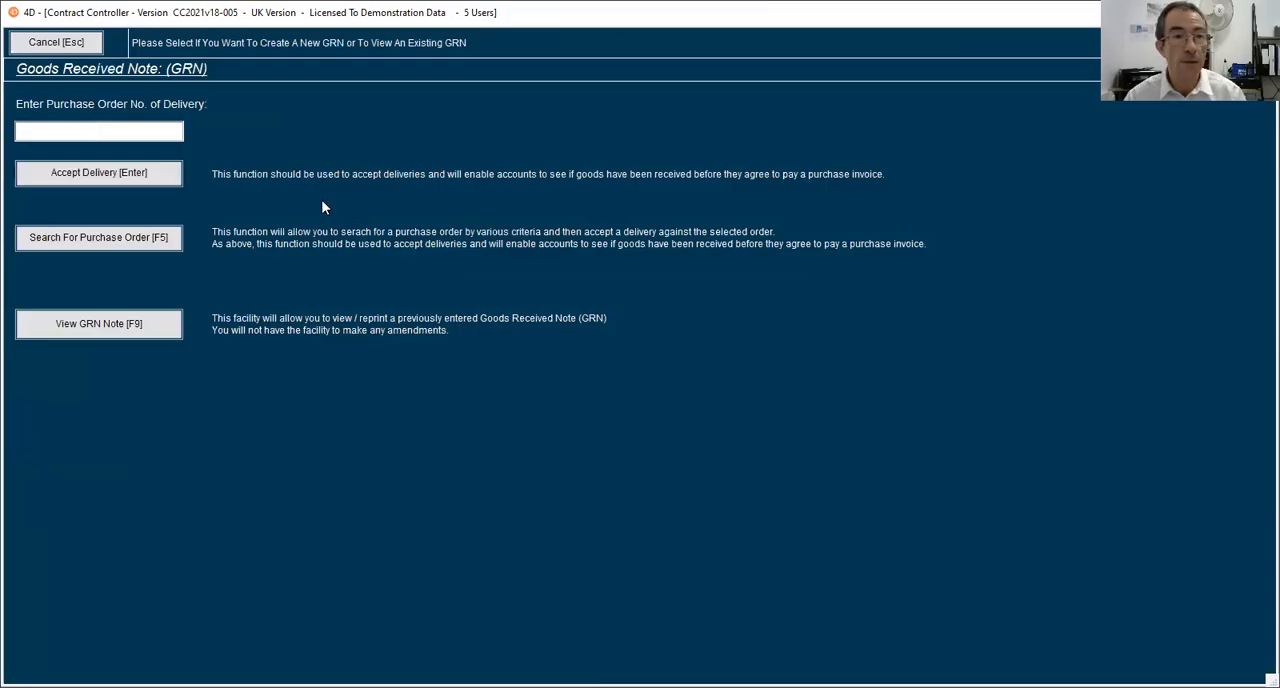
type("113")
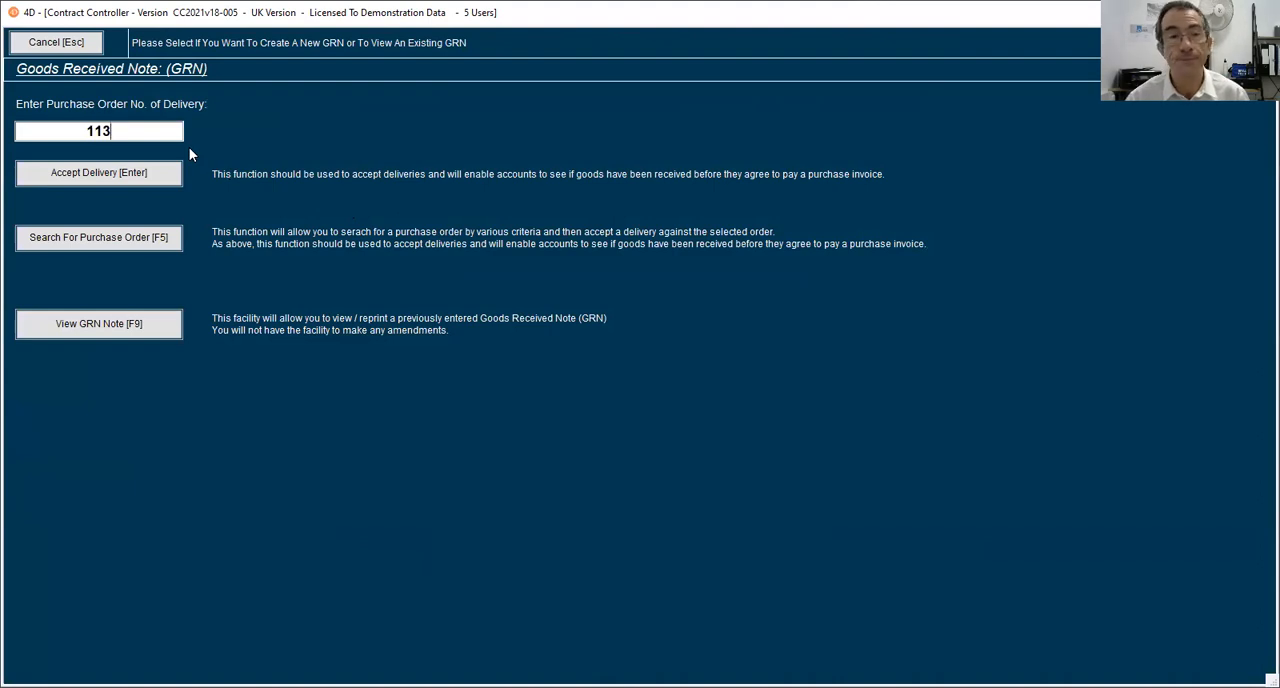
key("Return")
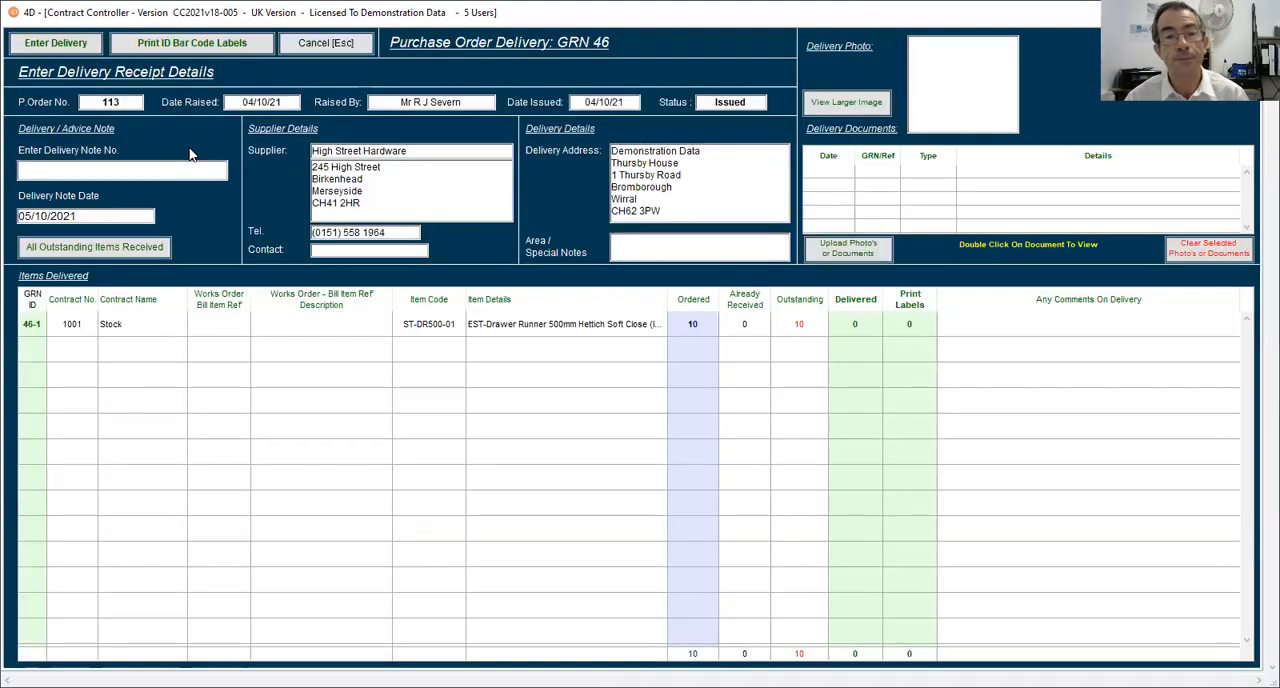
left_click(858, 328)
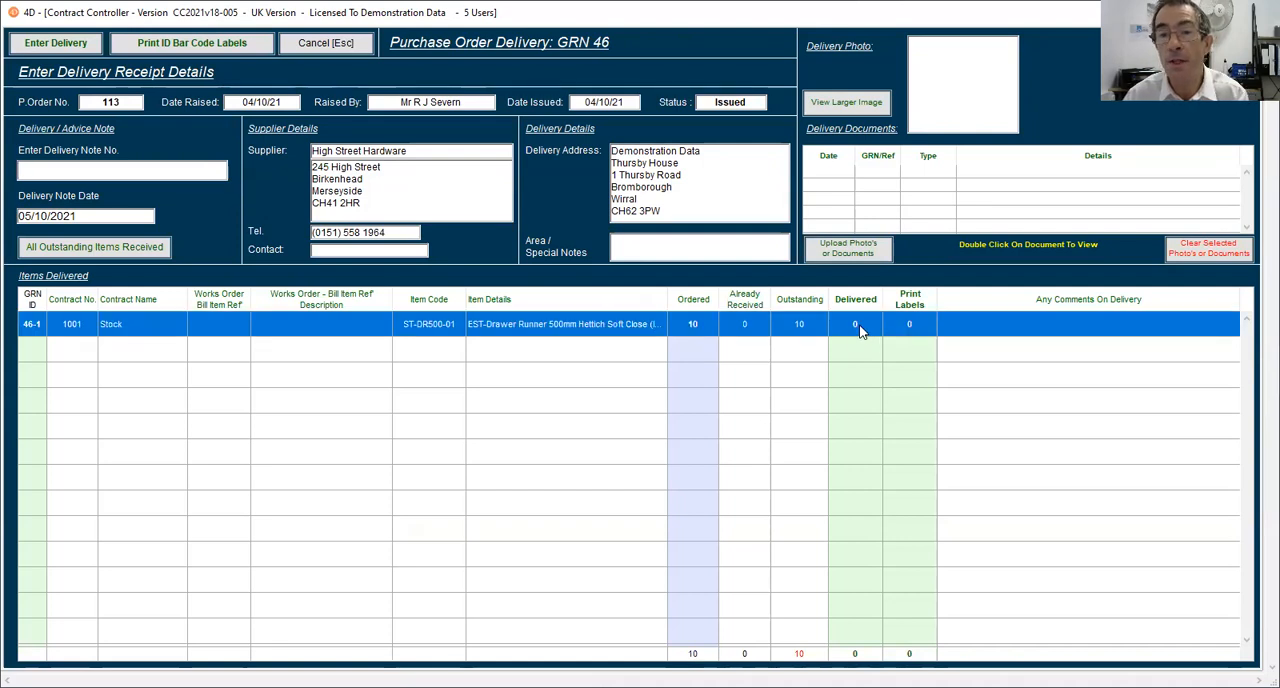
left_click(858, 328)
type("2")
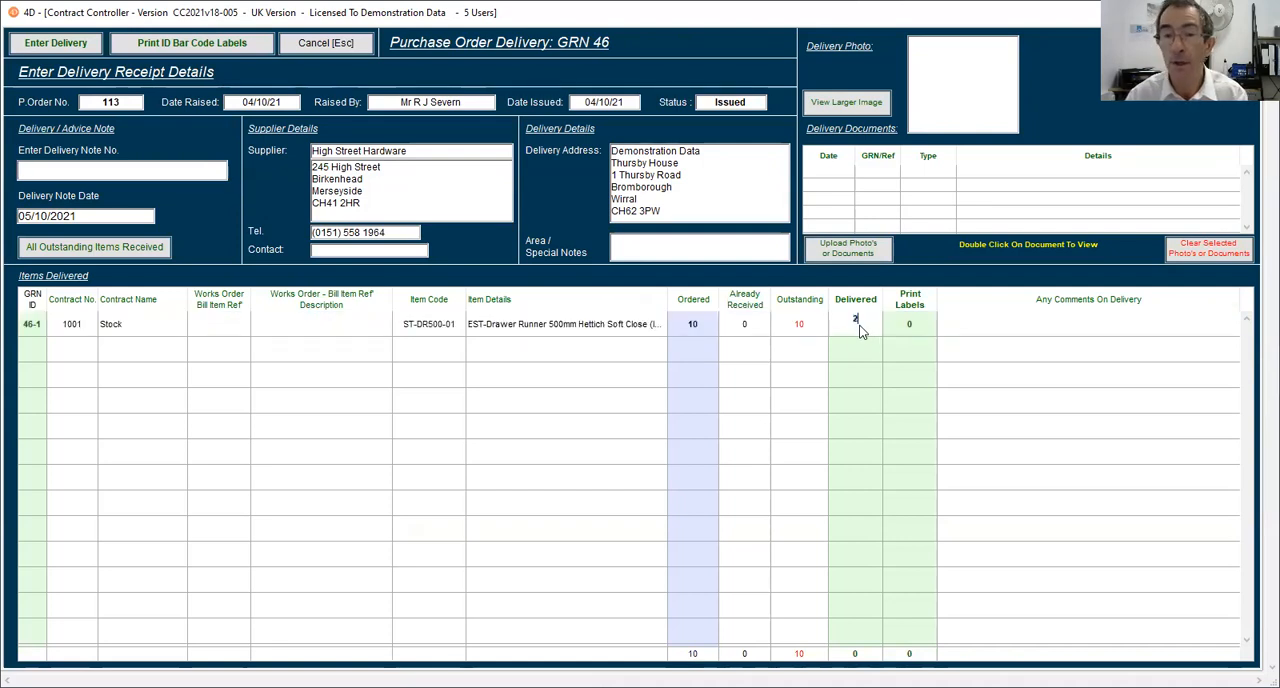
Set the delivery note number to 4565445 and enter the delivery, declining the stock labels and the goods received note printout.
left_click(78, 173)
type("4565445")
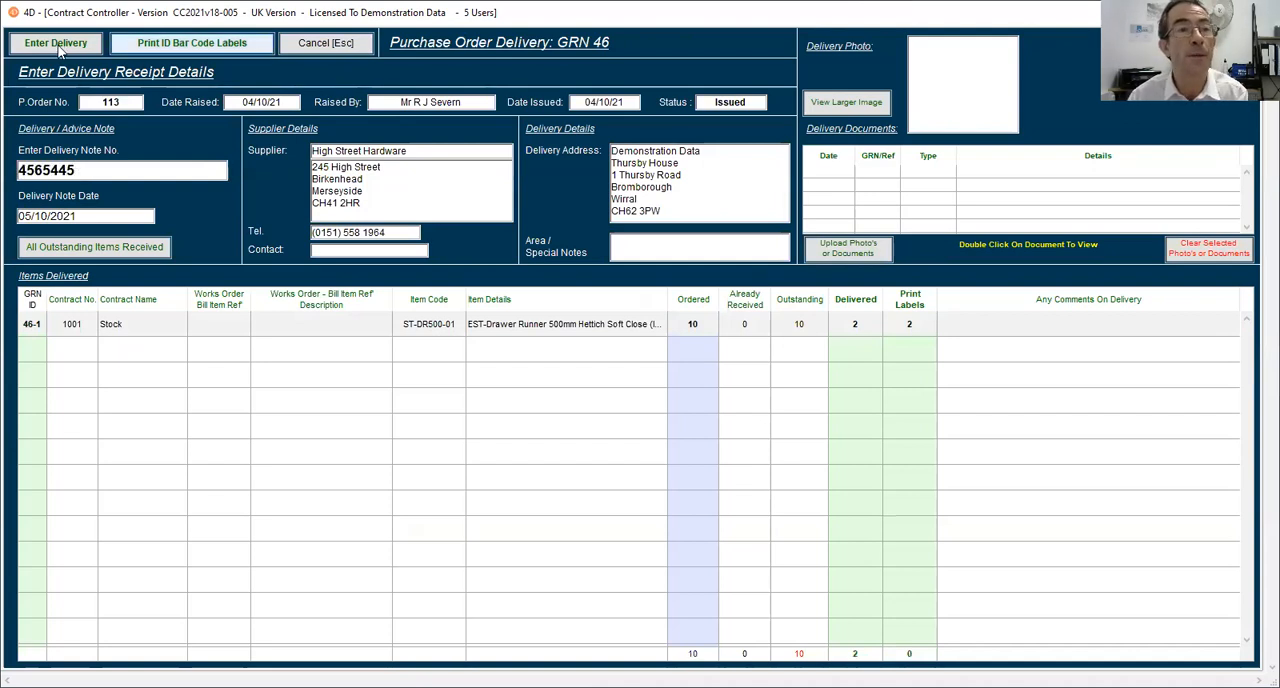
left_click(57, 45)
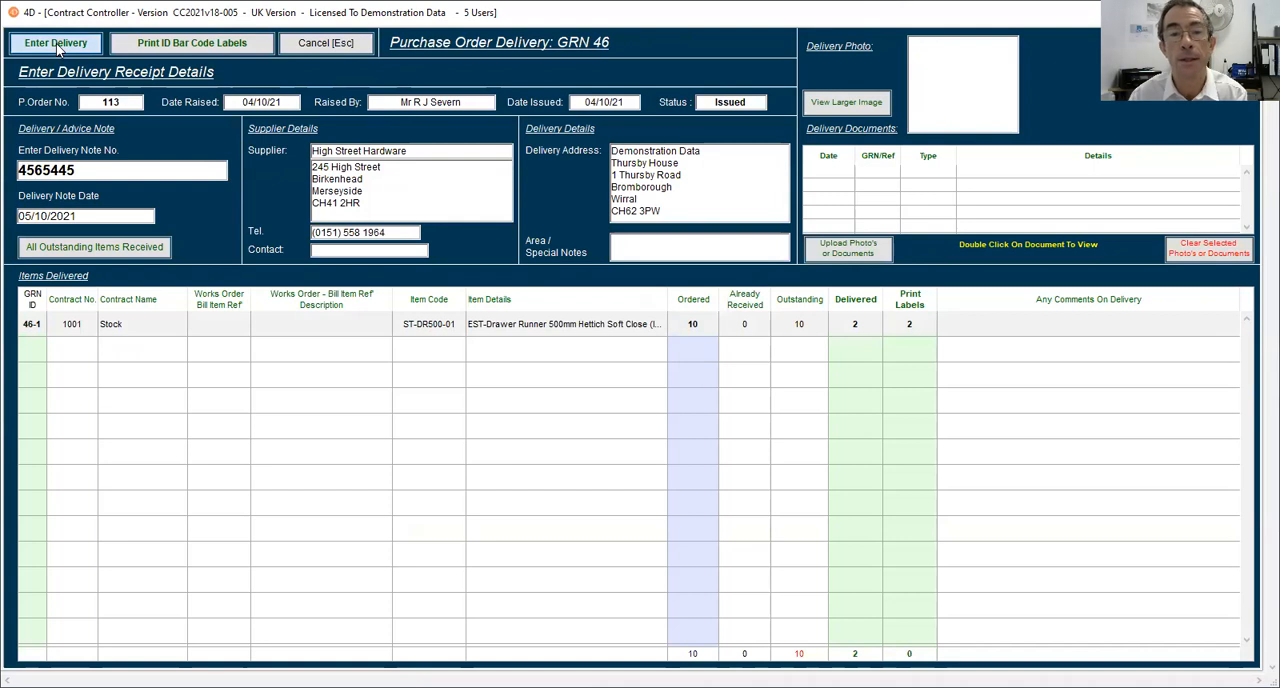
left_click(752, 367)
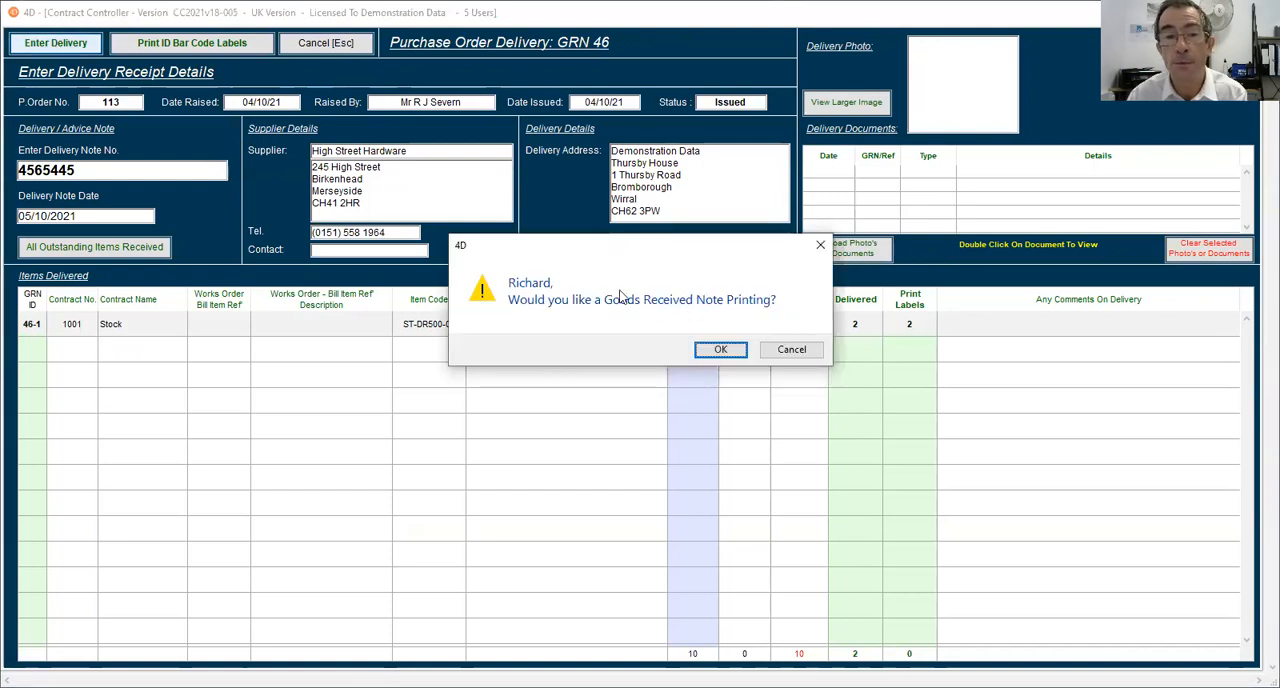
left_click(799, 352)
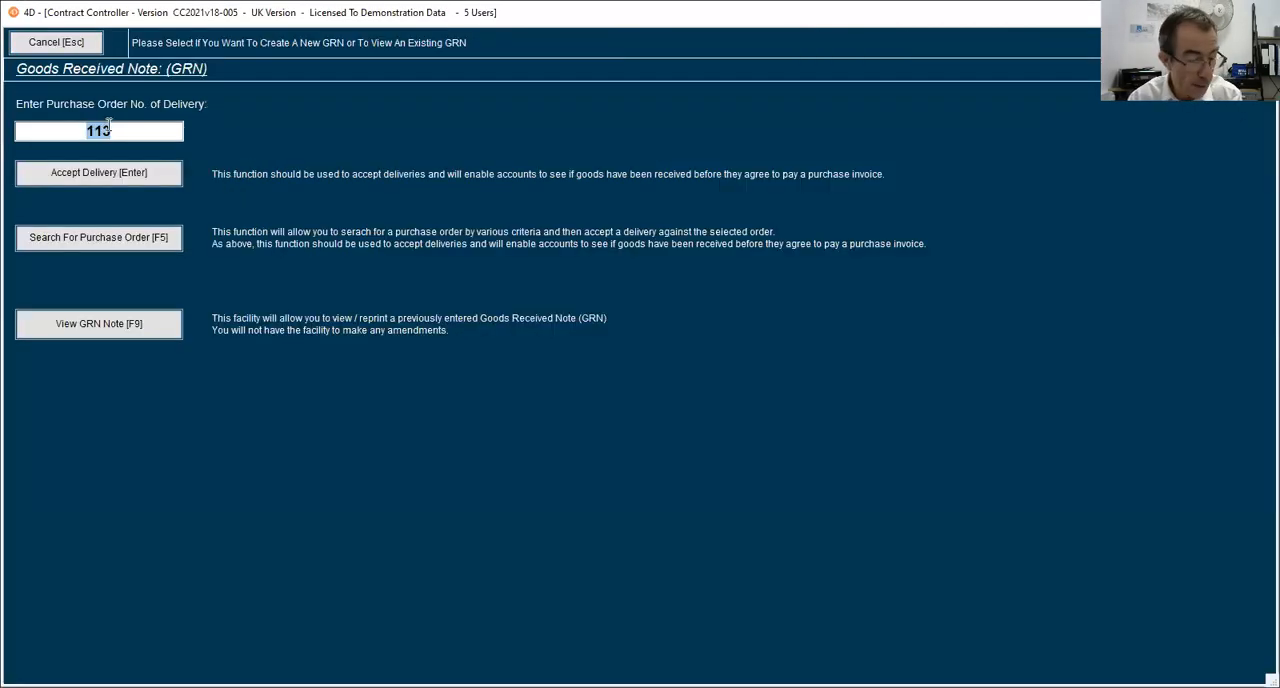
Accept a delivery against the Specialist Ironmongery Ltd purchase order and set the drawer runners' delivered quantity to 5.
type("114")
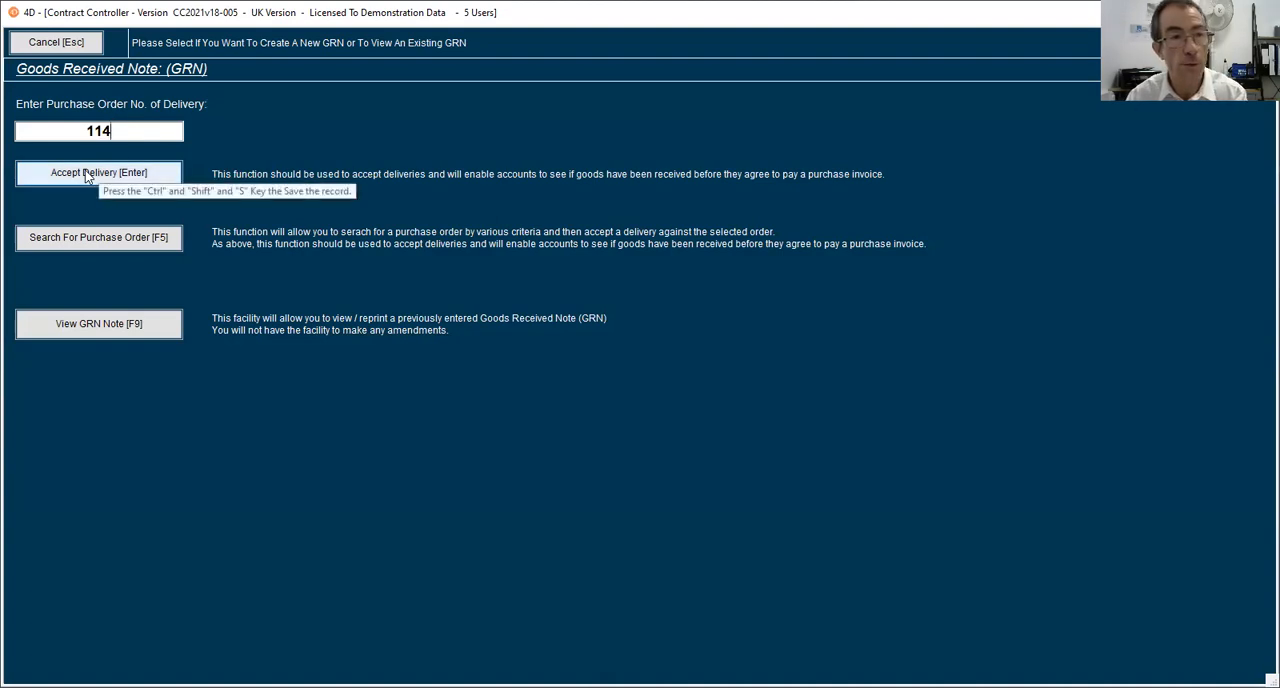
left_click(87, 175)
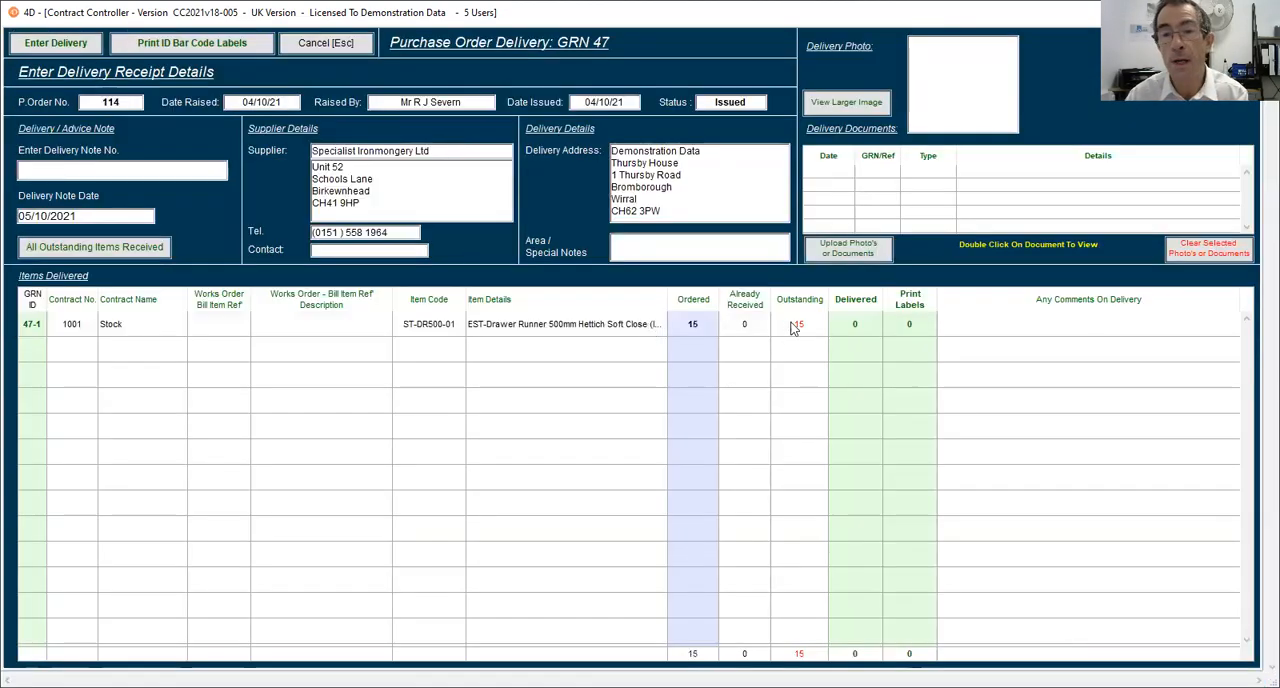
left_click(855, 327)
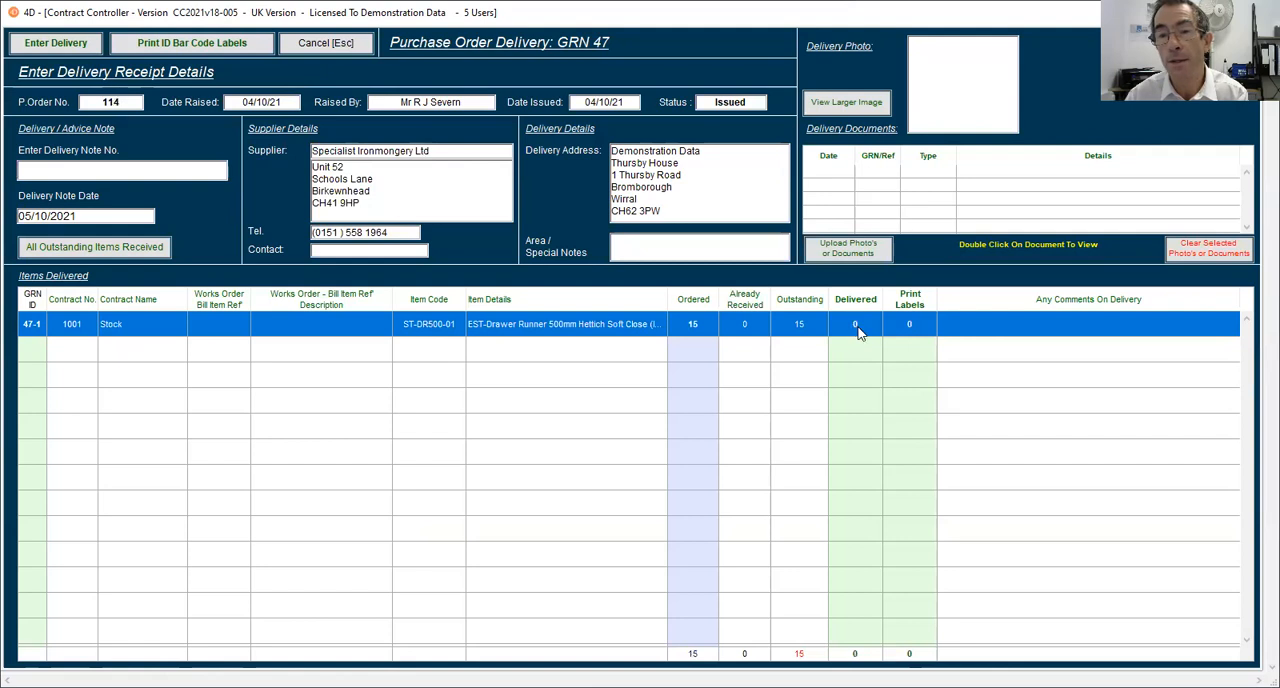
left_click(856, 325)
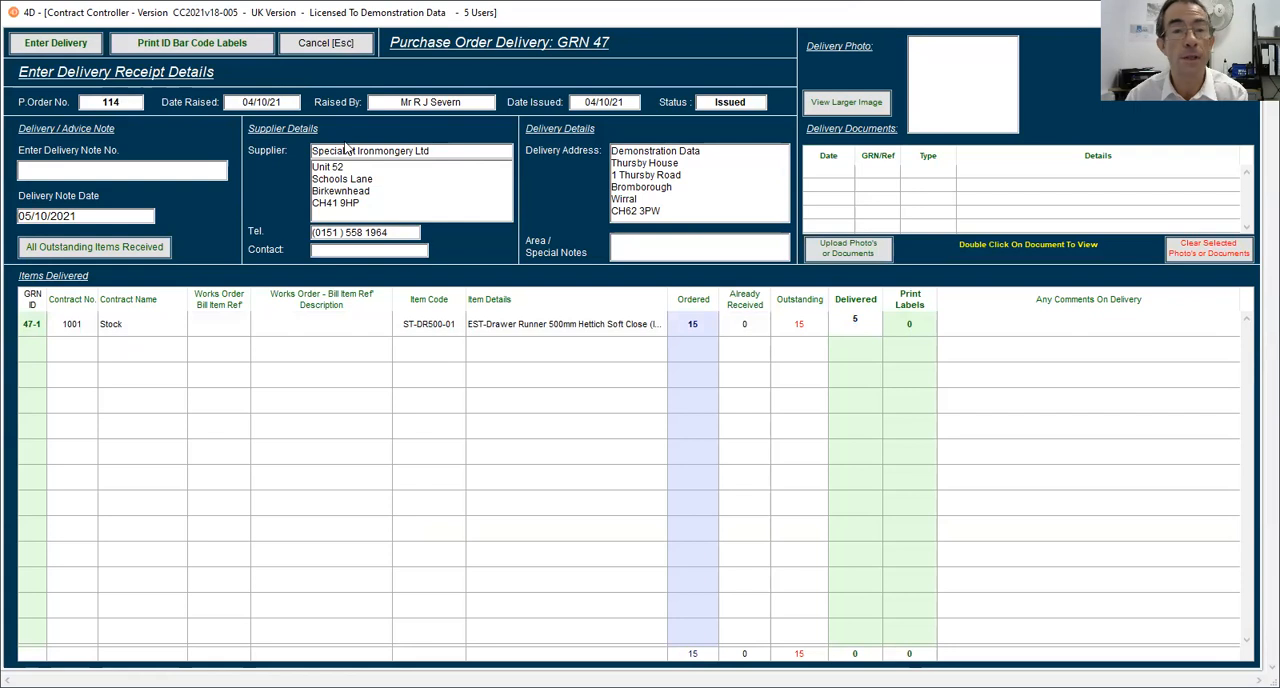
Set the delivery note number to 45454, enter the delivery without printing labels or a goods received note, and return to the dashboard.
left_click(76, 169)
type("45454")
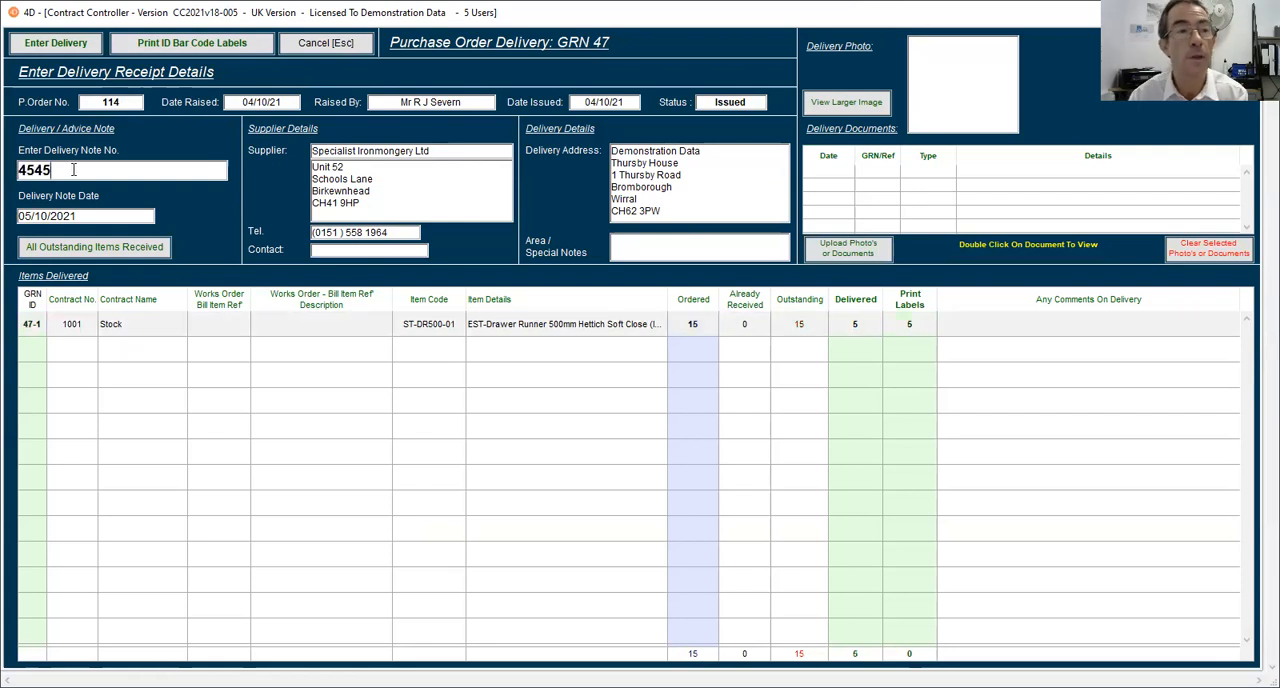
left_click(63, 44)
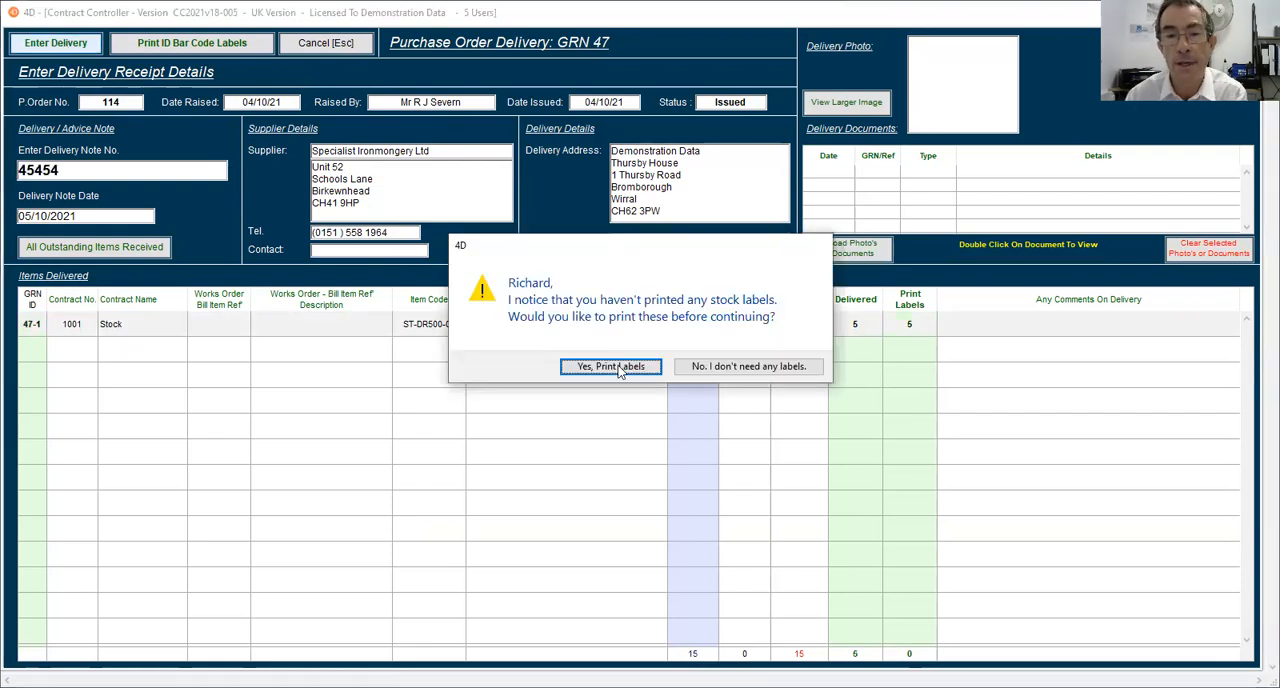
left_click(718, 370)
left_click(789, 352)
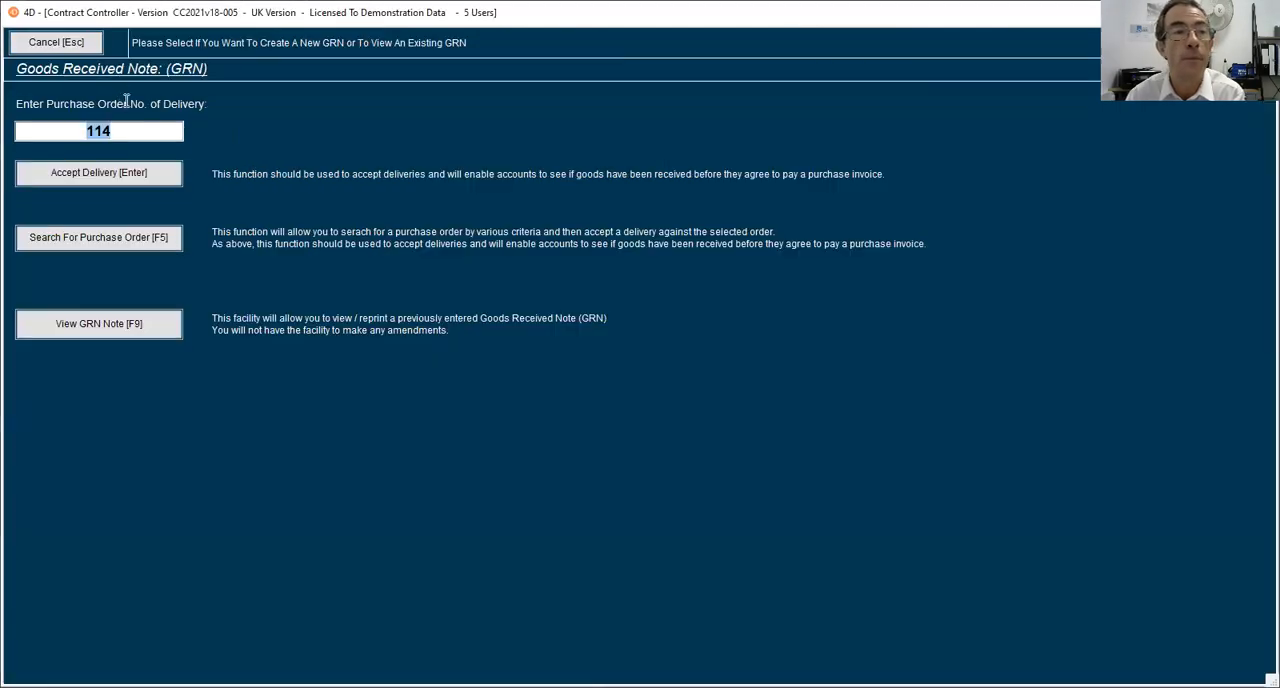
left_click(82, 47)
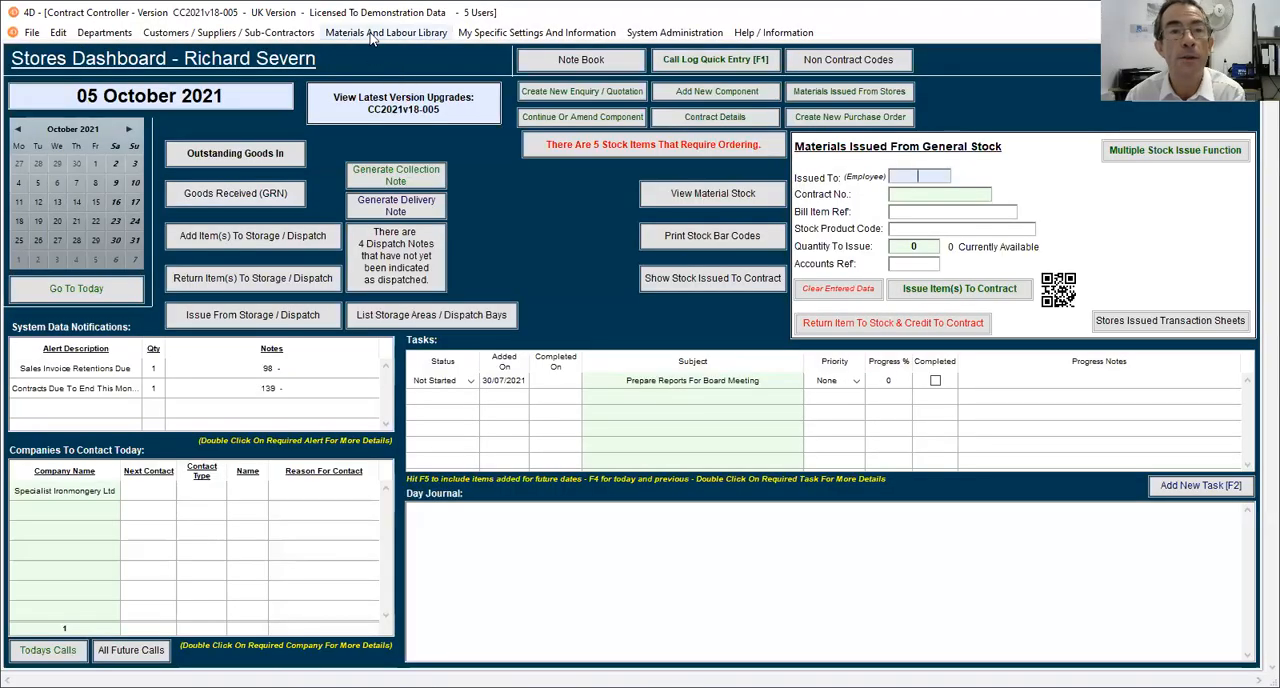
Find item ST-DR500-01 in the Materials and Labour Library and open its record to review the FIFO stock and outstanding orders.
left_click(372, 33)
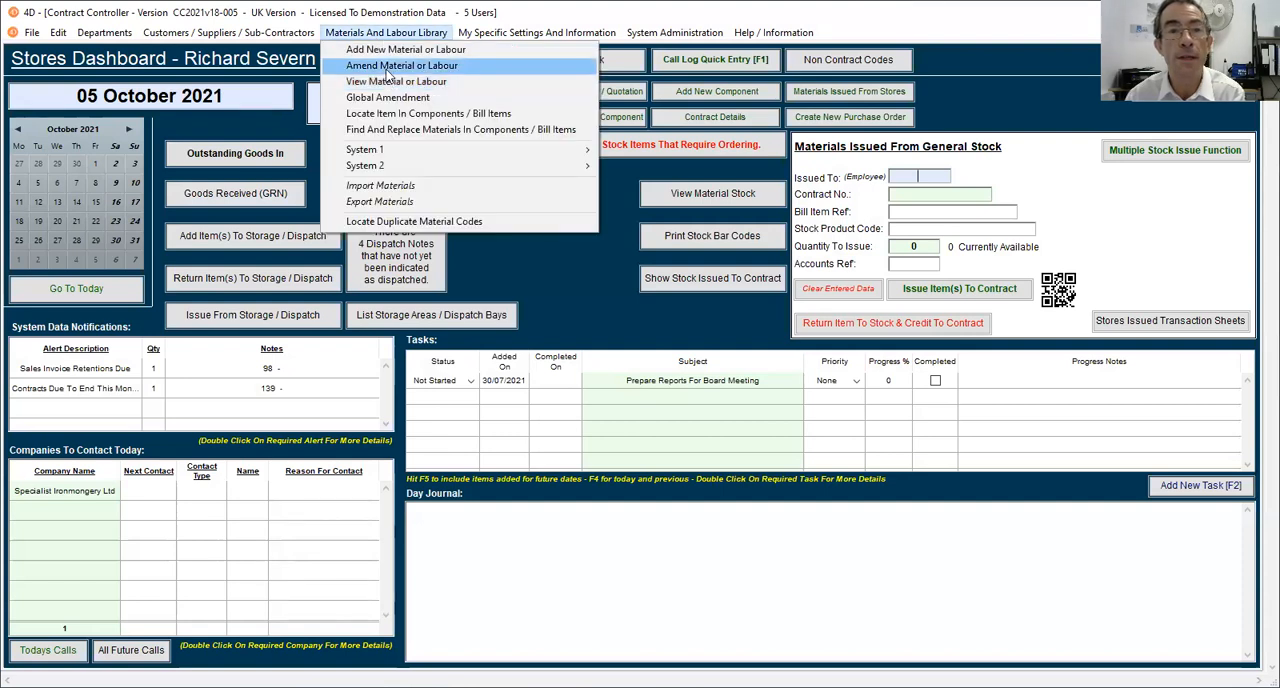
left_click(390, 66)
type("ST-DR500-01")
key("Return")
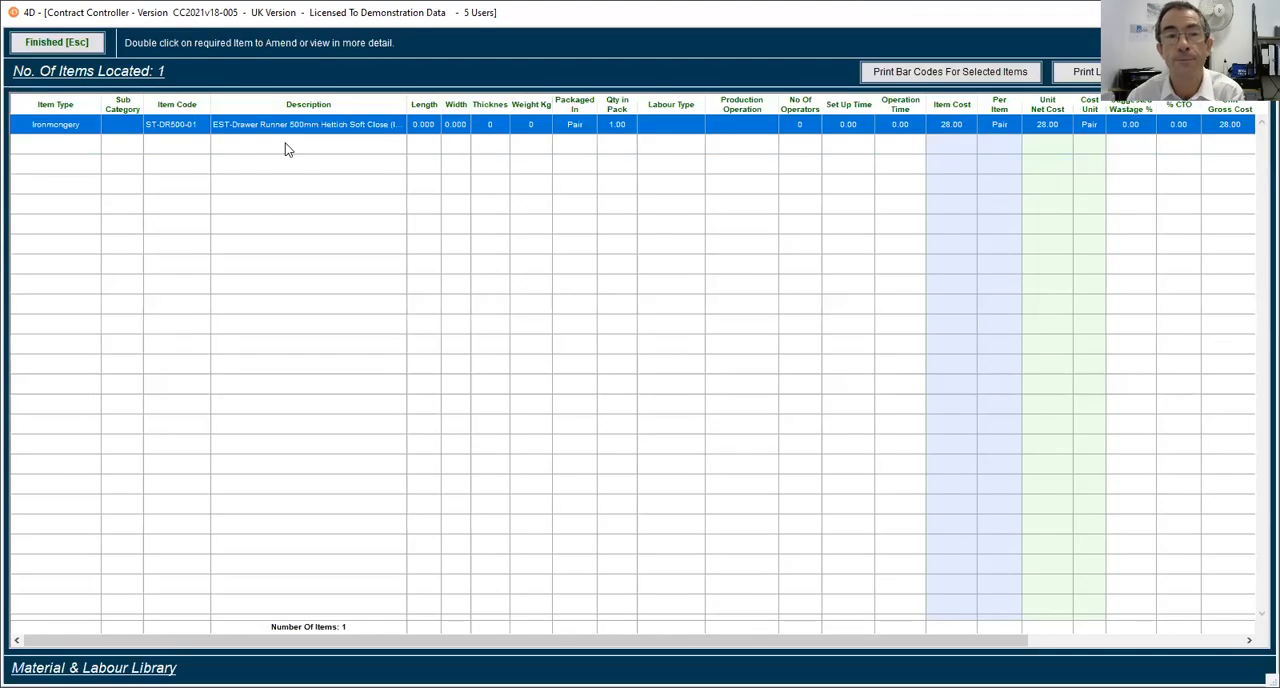
double_click(340, 122)
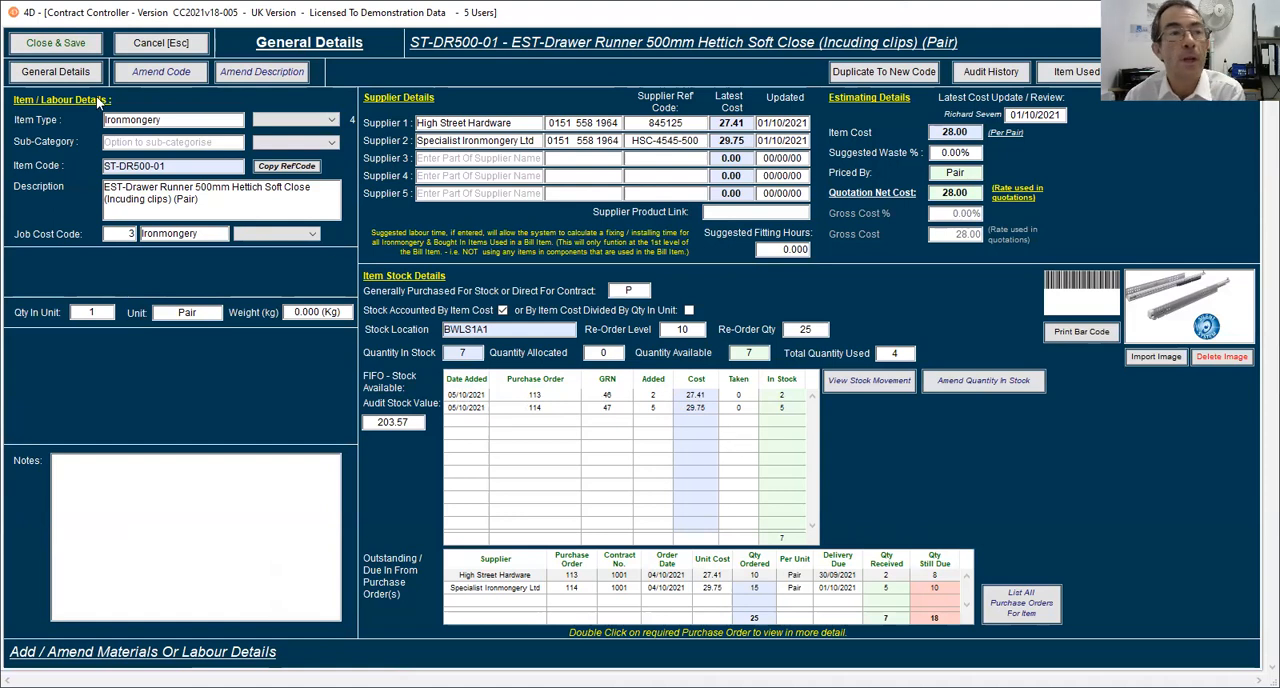
Save and close the item record, view the Multiple Stock Issue Function screen, and return to the stores dashboard.
left_click(67, 50)
left_click(55, 44)
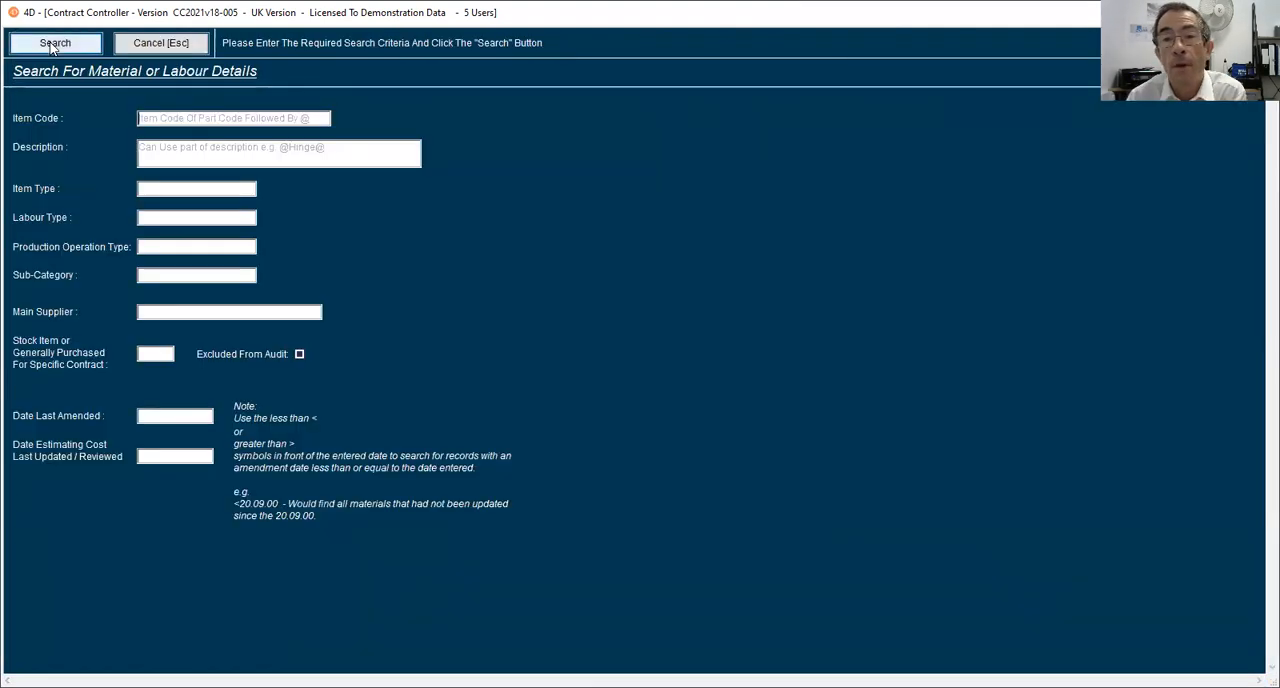
left_click(160, 43)
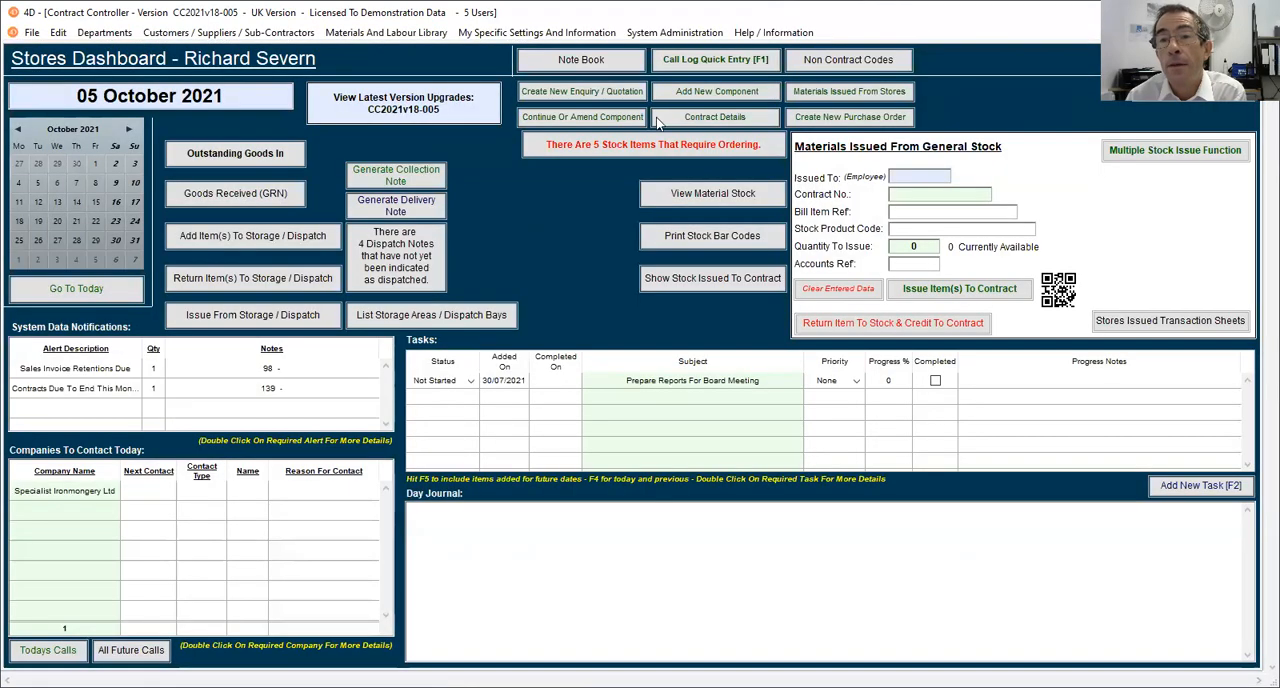
left_click(1162, 152)
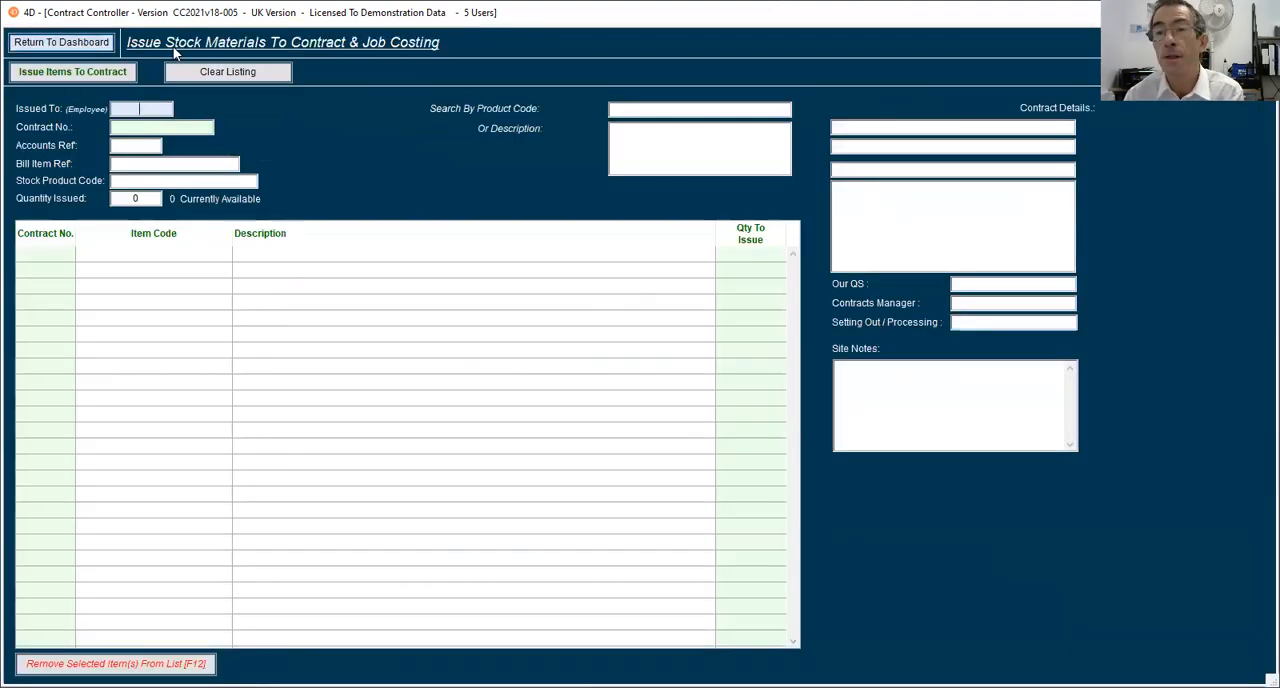
left_click(86, 50)
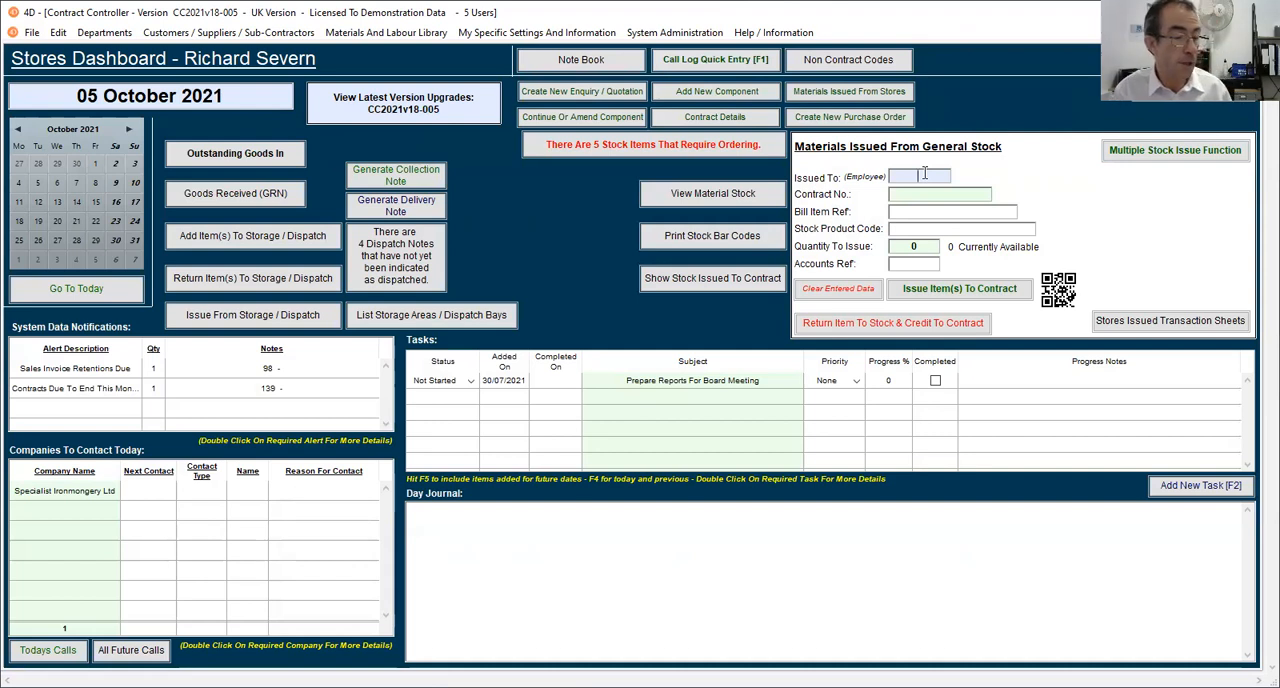
Assign the general stock issue to the employee by their employee code and to contract 137, bill item 137-R1-9.
type("JHG001")
key("Tab")
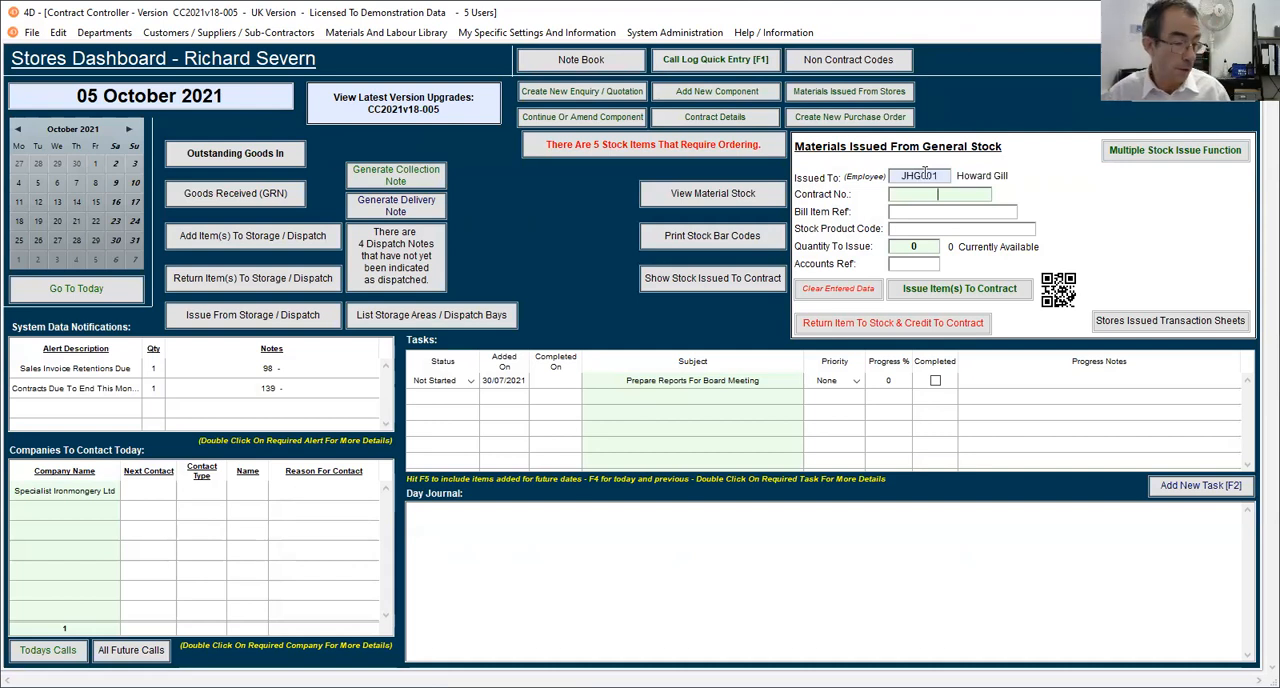
type("137/137-R1-9")
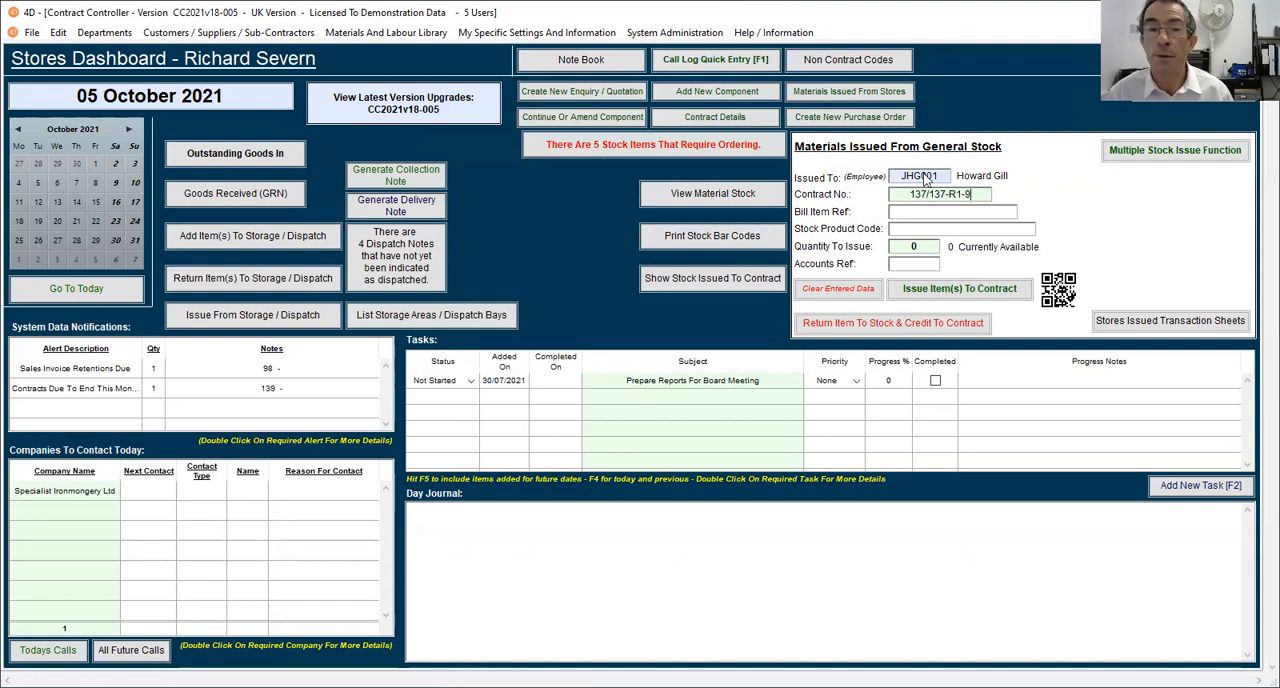
key("Tab")
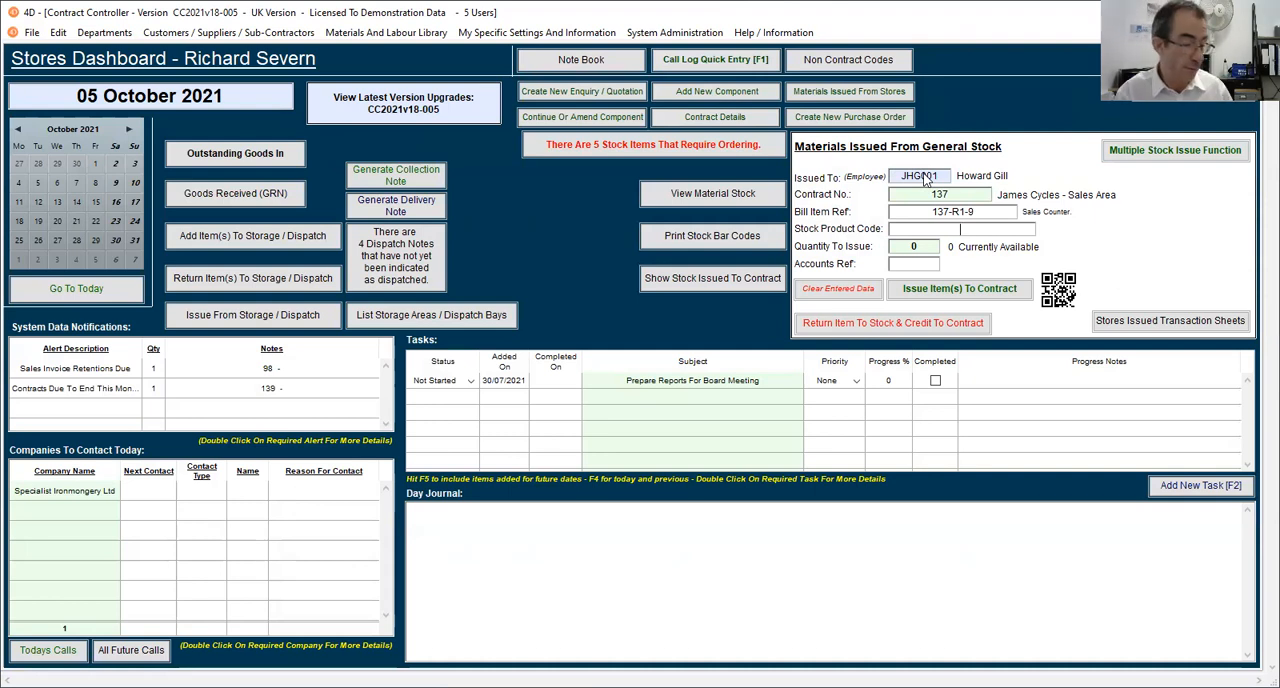
Issue 4 of stock product ST-DR500-01 to the contract and output the printout as a print preview.
type("ST-DR500-01")
key("Tab")
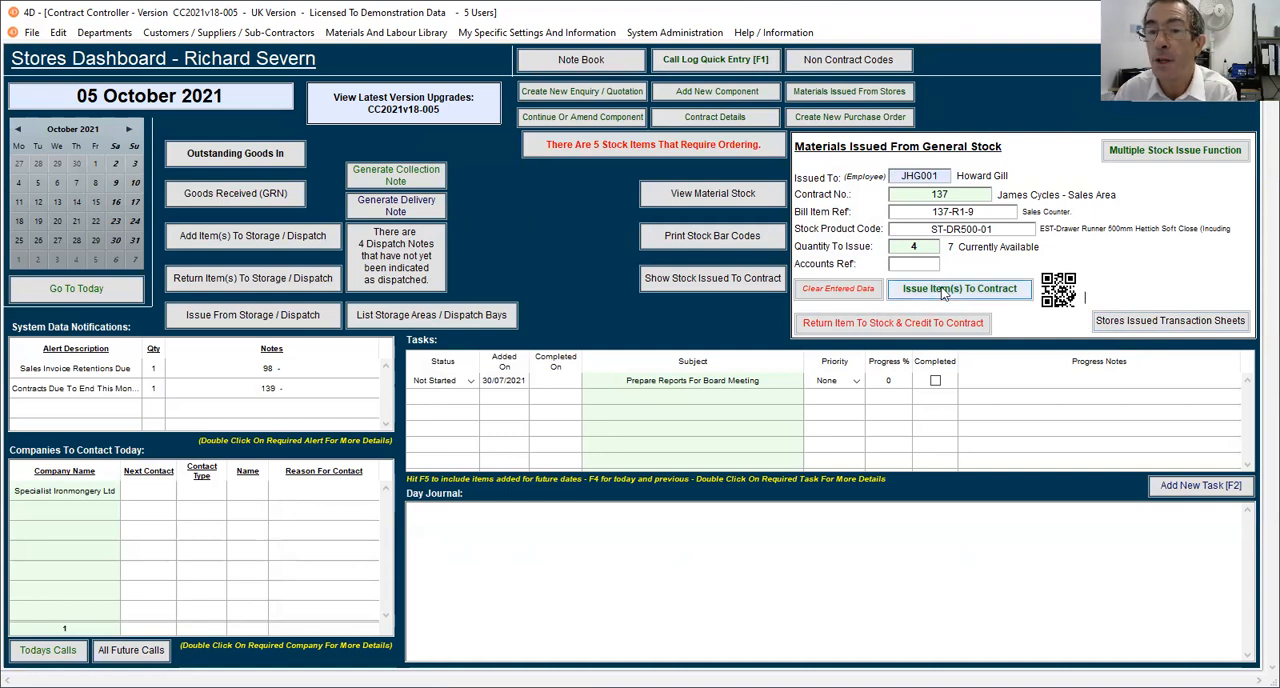
left_click(968, 291)
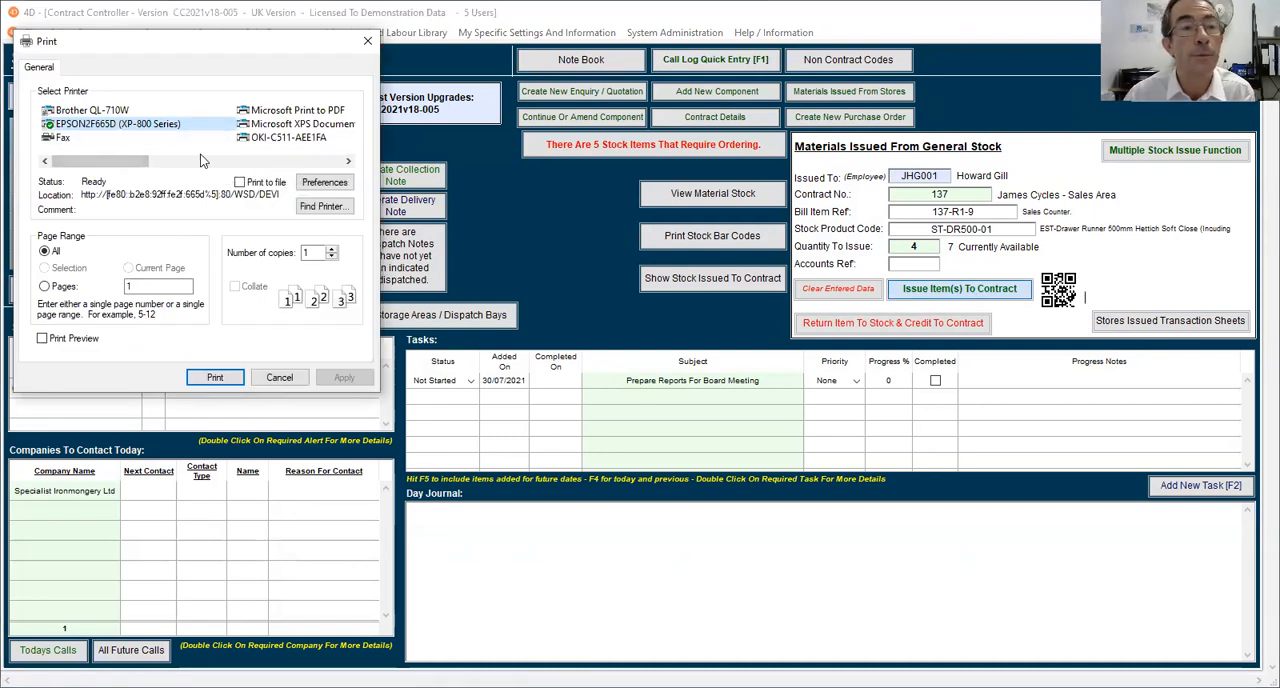
left_click(60, 341)
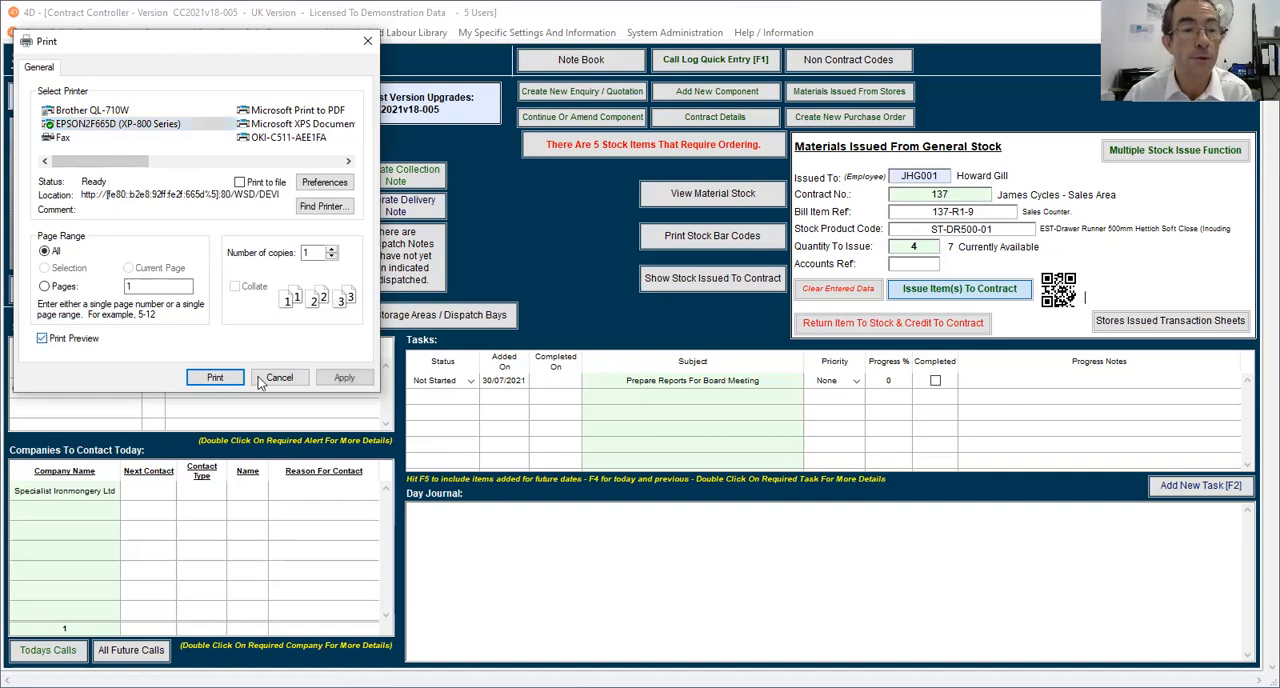
left_click(216, 377)
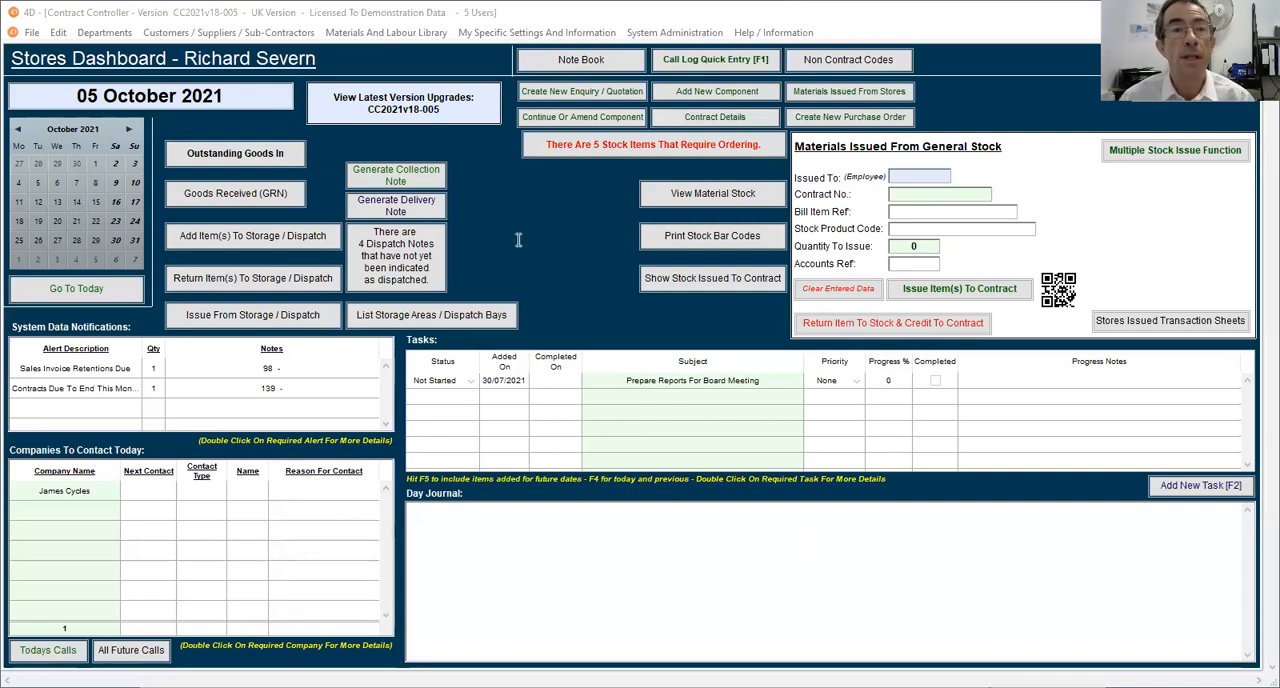
Search the Materials and Labour Library for ST-DR500-01 again and open its record to check the remaining FIFO stock.
left_click(388, 32)
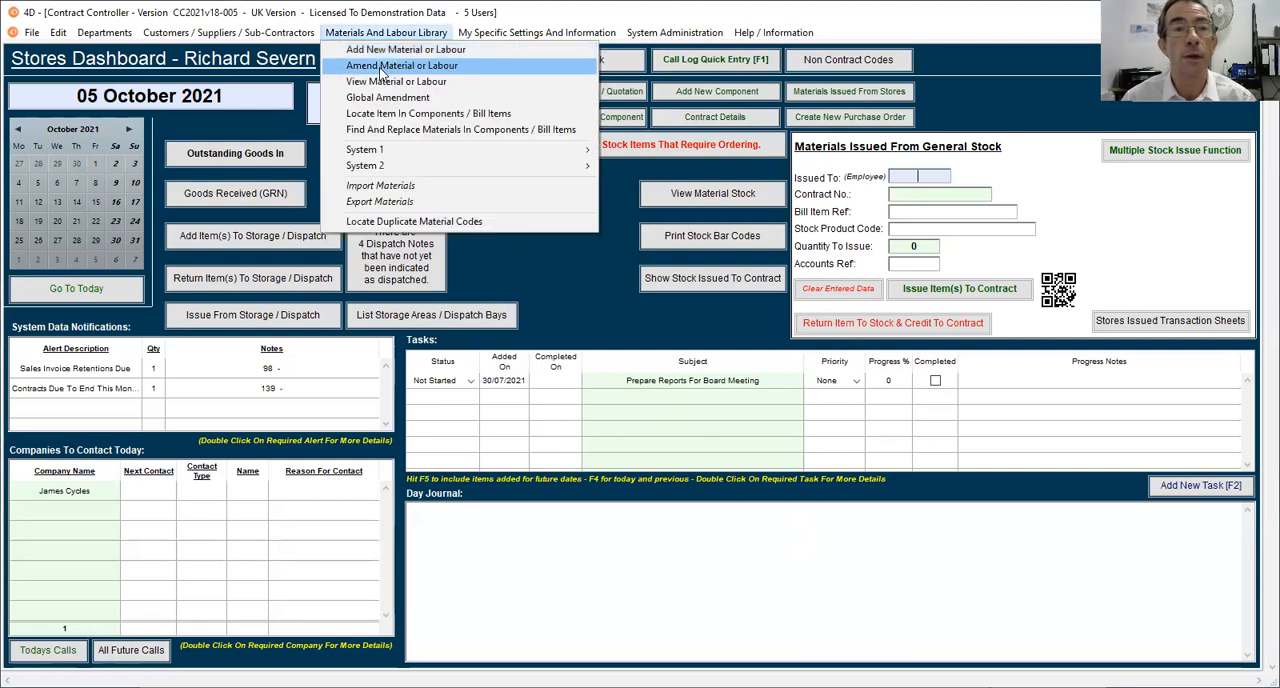
left_click(381, 67)
type("ST-DR500-01")
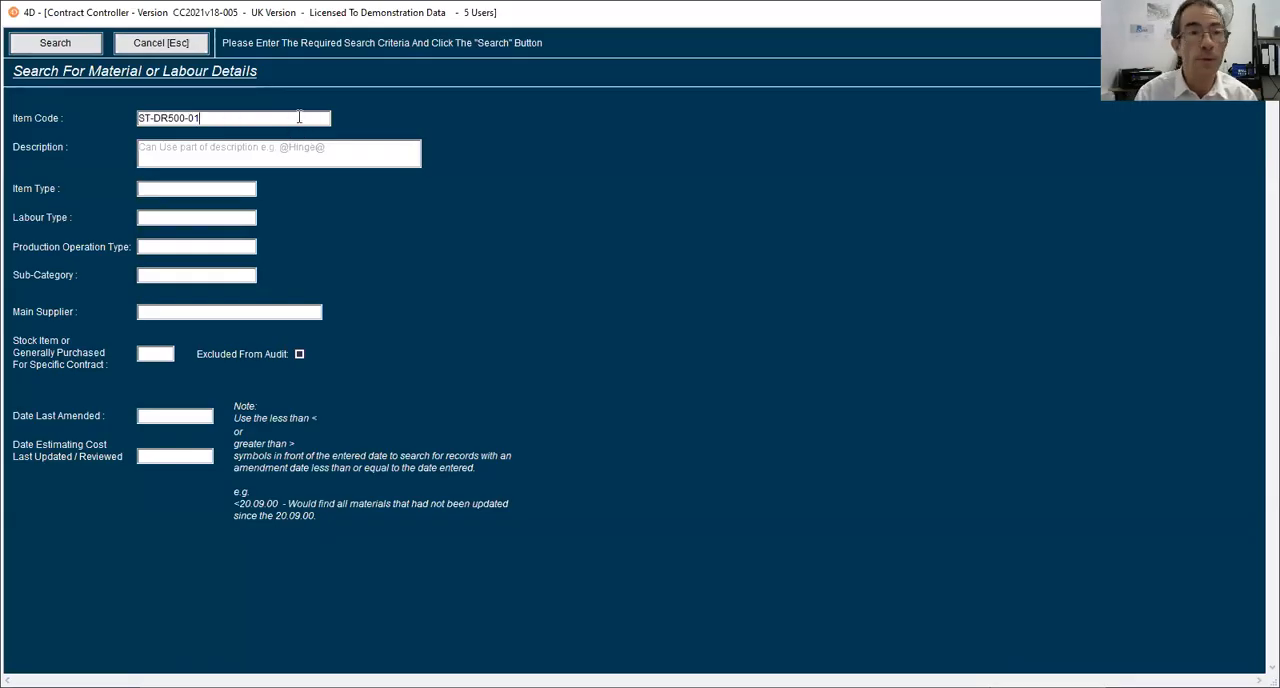
key("Return")
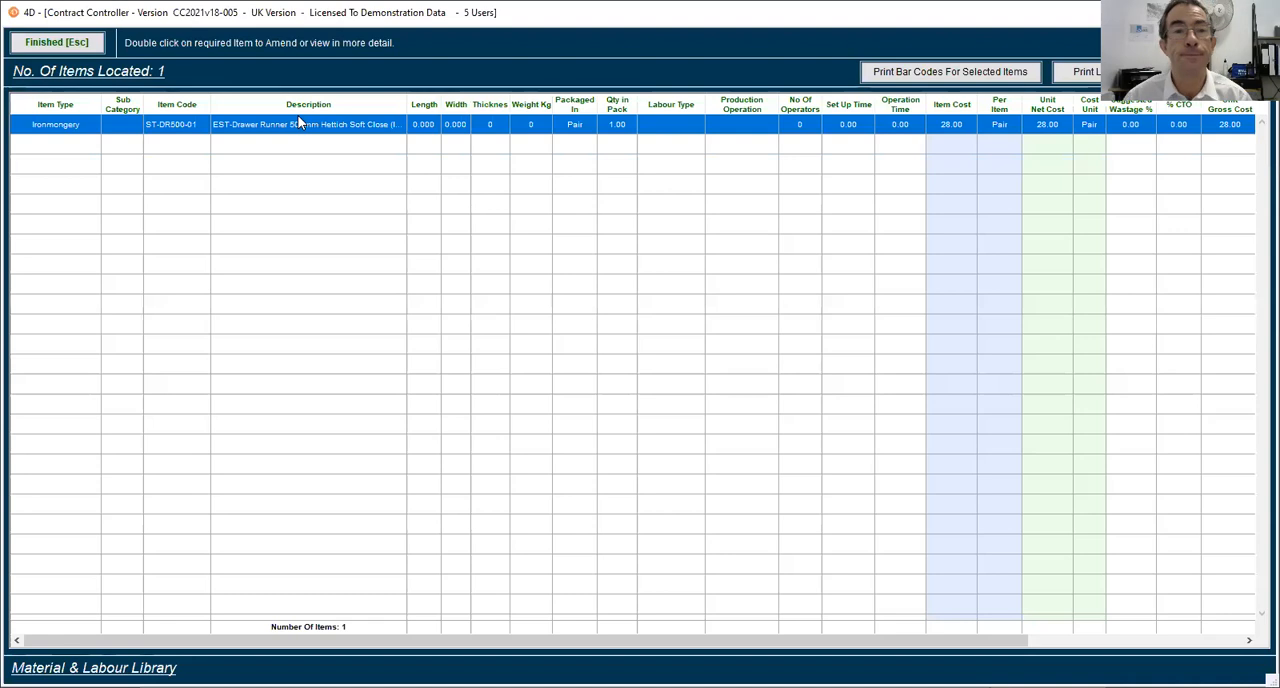
double_click(305, 133)
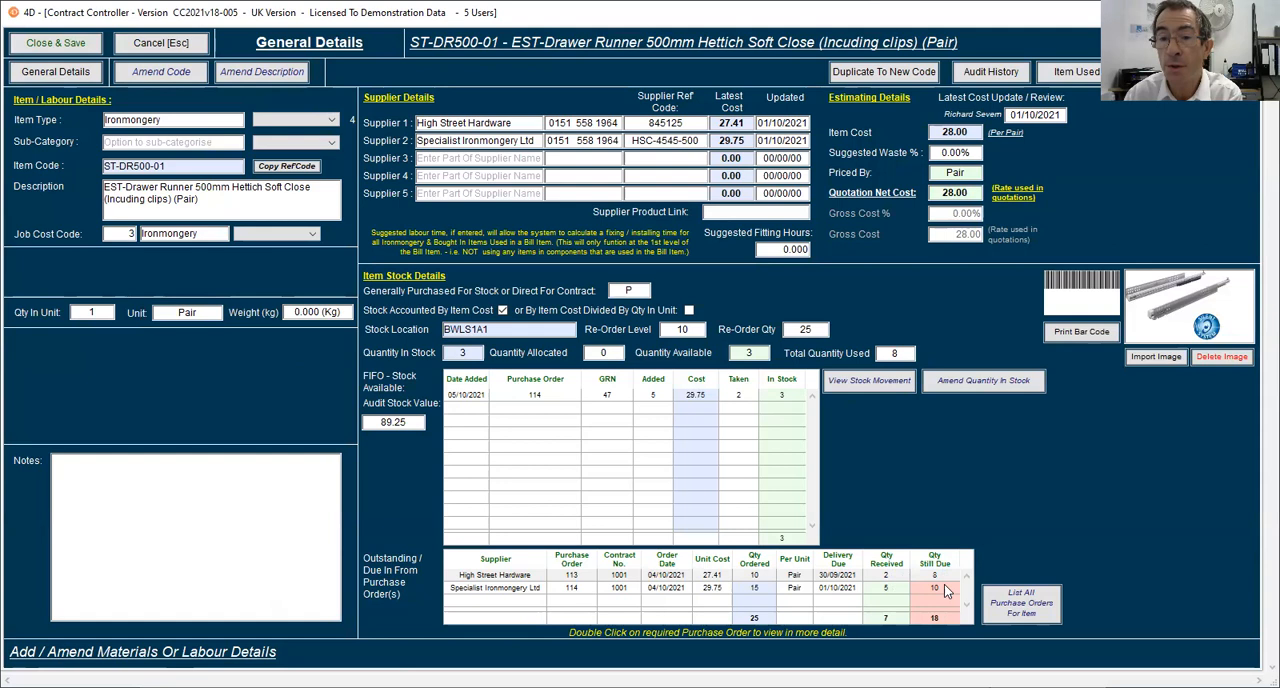
View the stock movement of the drawer runner, then leave the record without saving and return to the dashboard.
left_click(864, 384)
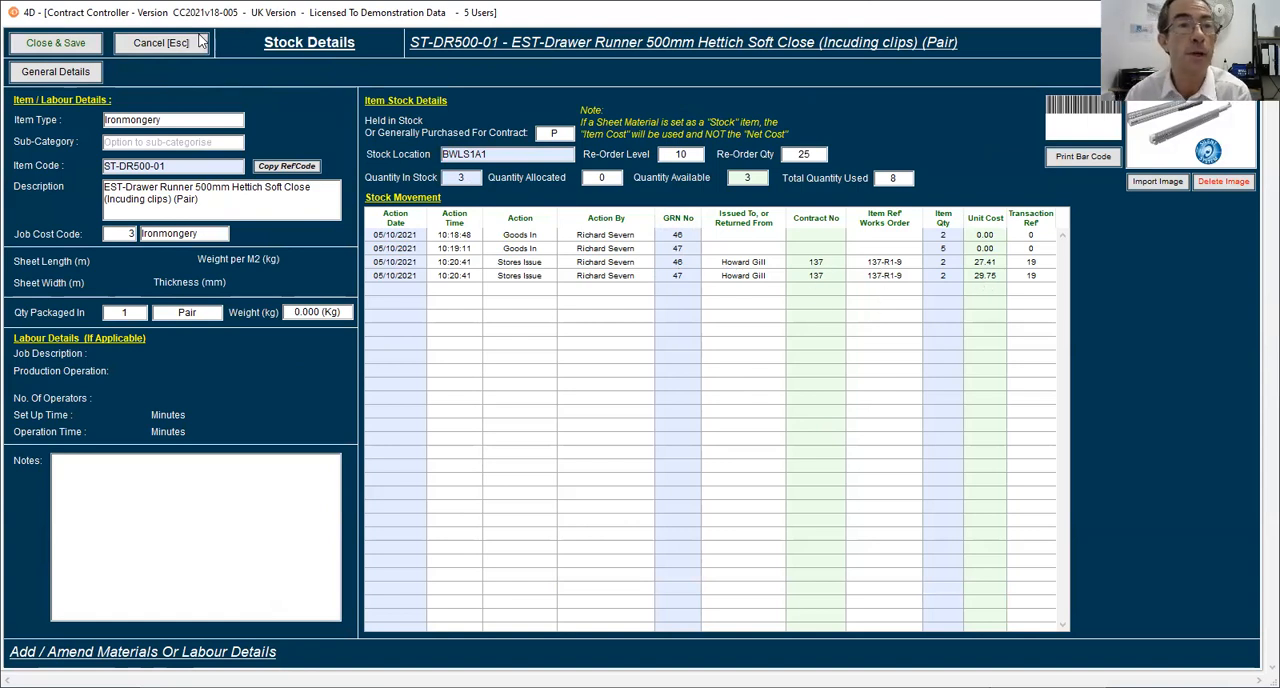
left_click(175, 45)
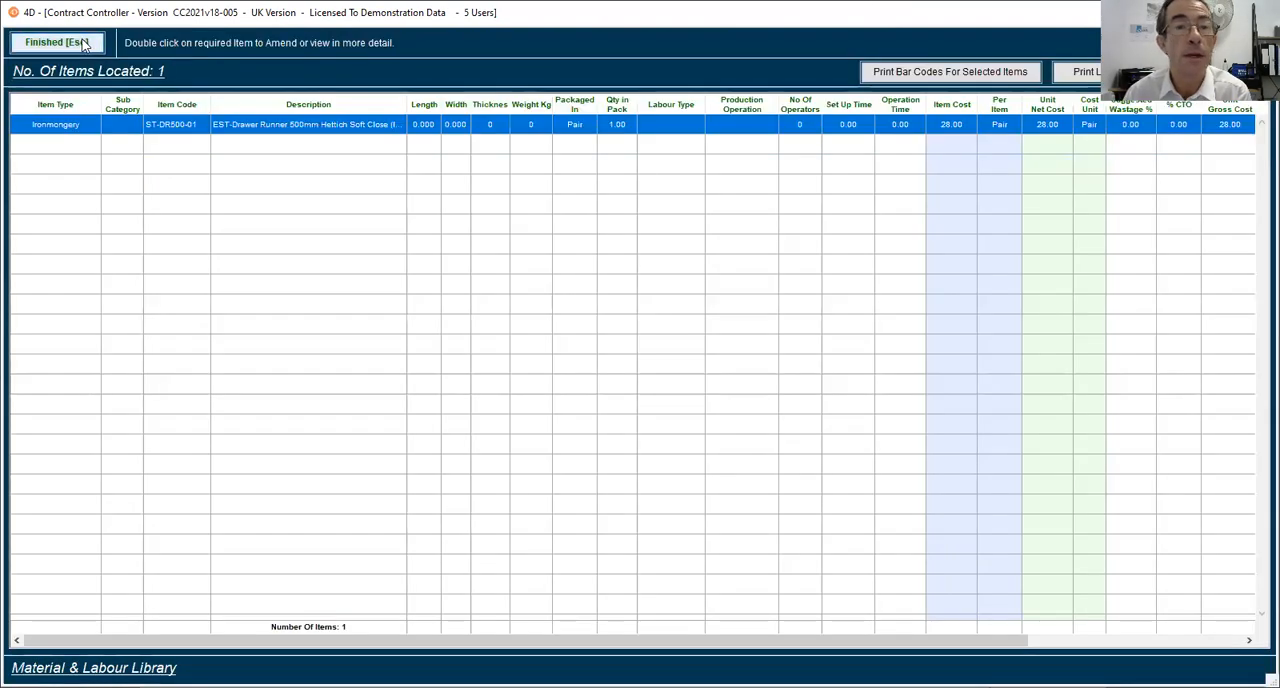
left_click(95, 43)
left_click(160, 45)
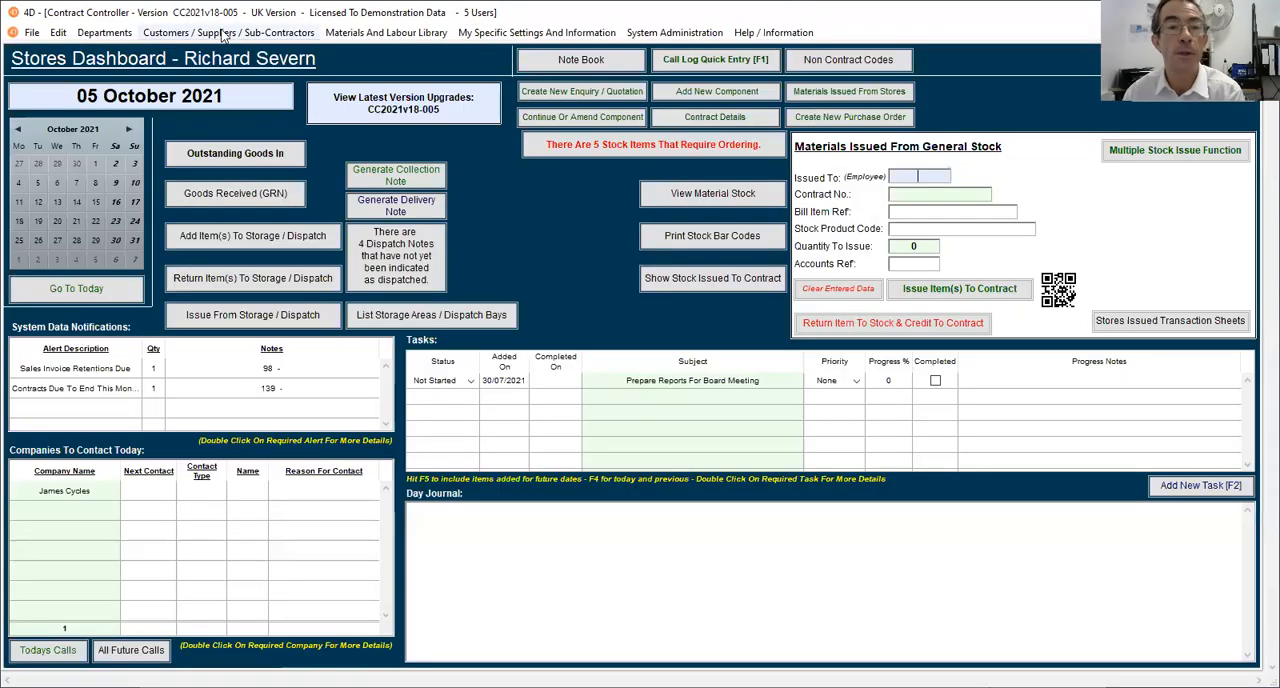
Search the contract details for contract number 137 and open it.
key("ctrl+d")
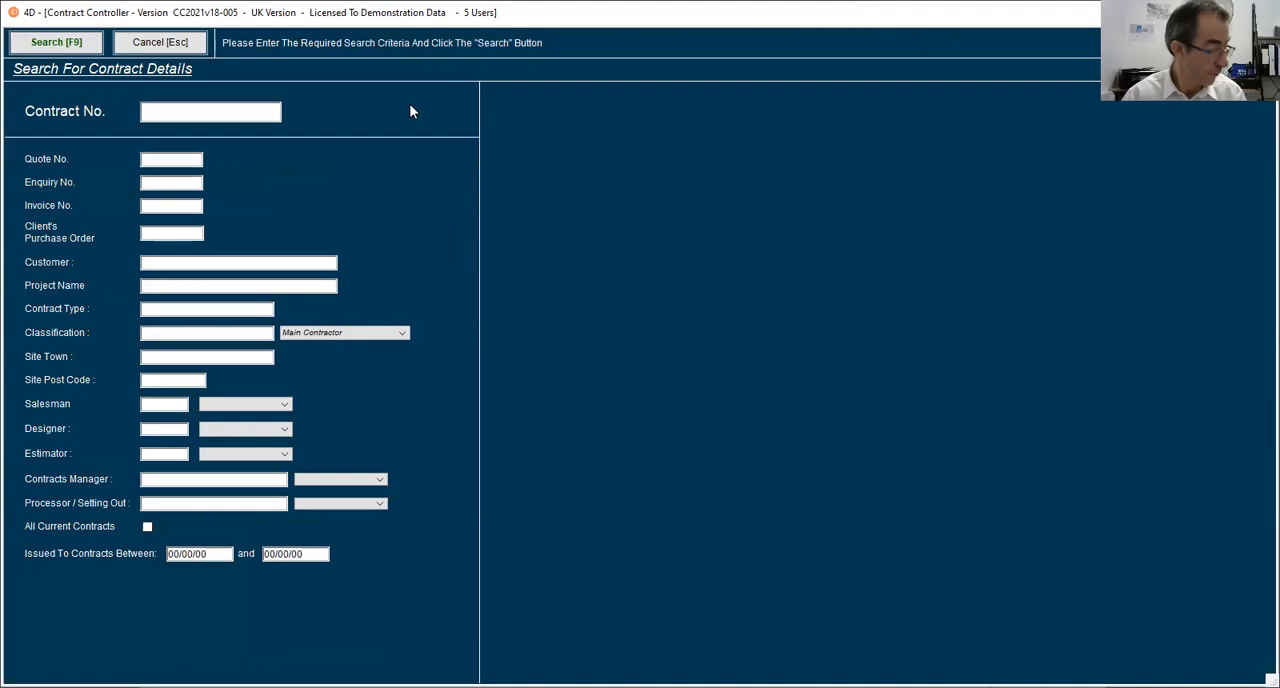
type("137")
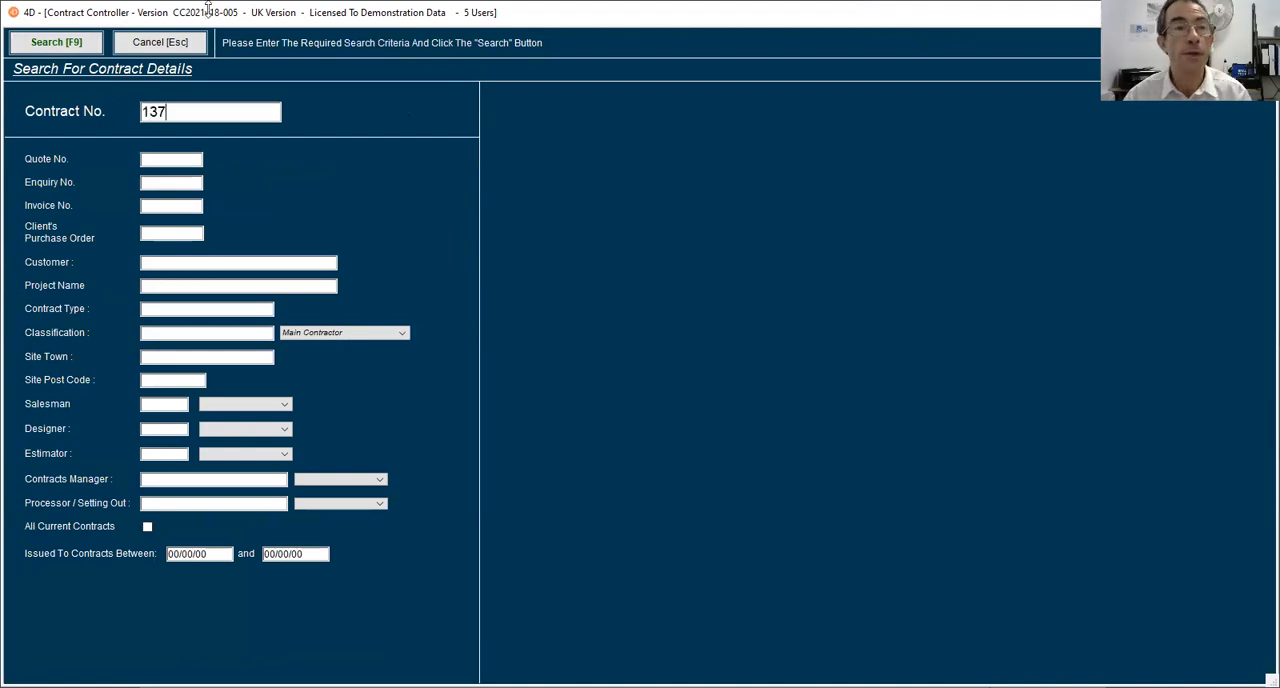
left_click(73, 45)
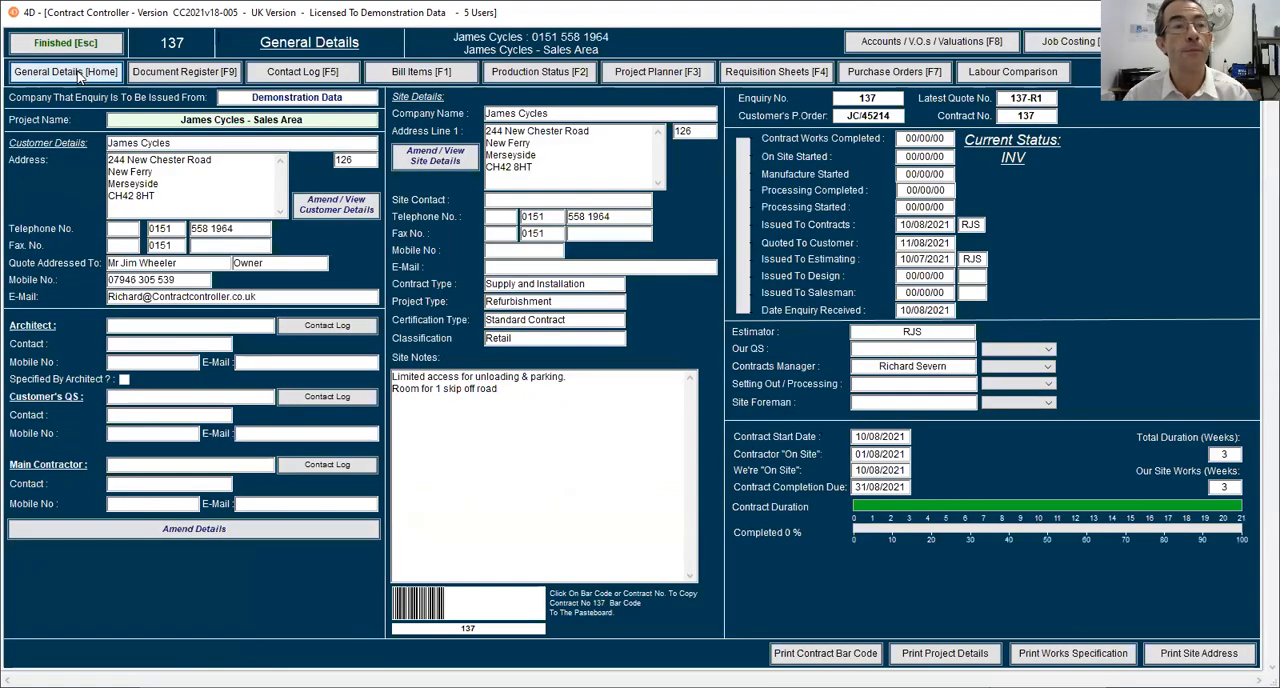
List the contract's bill items and view the actual times and costs booked to the Sales Counter, item 137-R1-9.
left_click(381, 76)
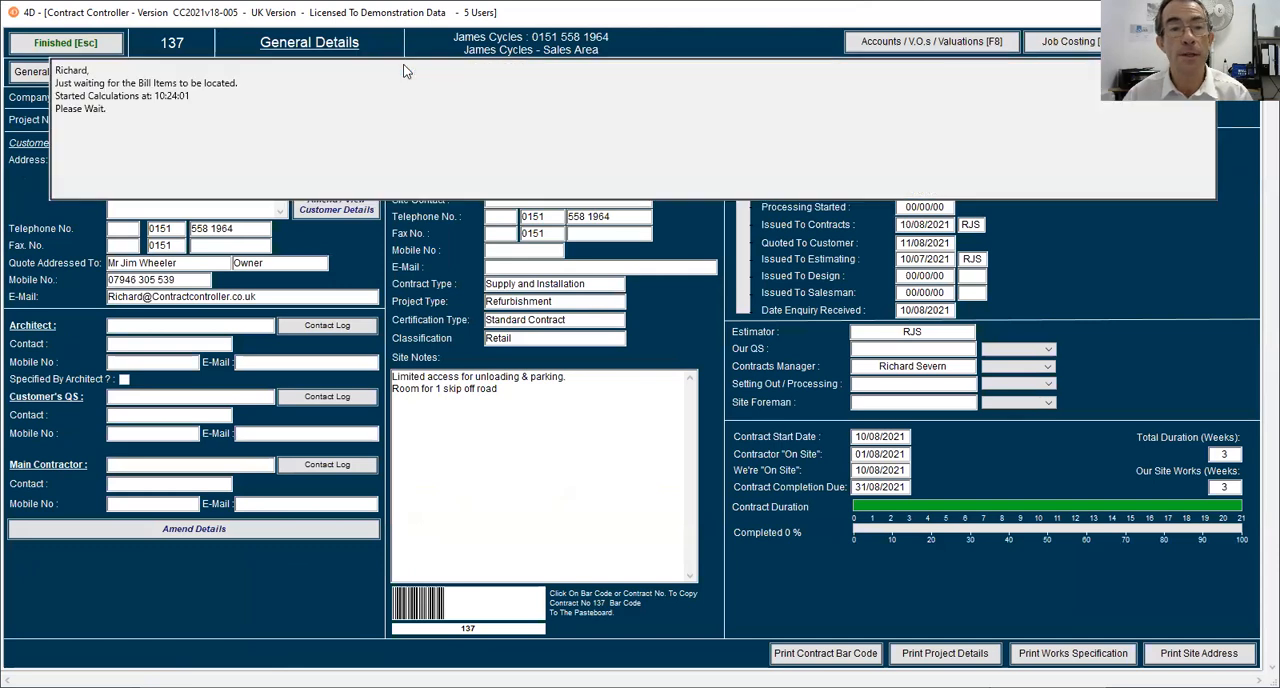
left_click(298, 476)
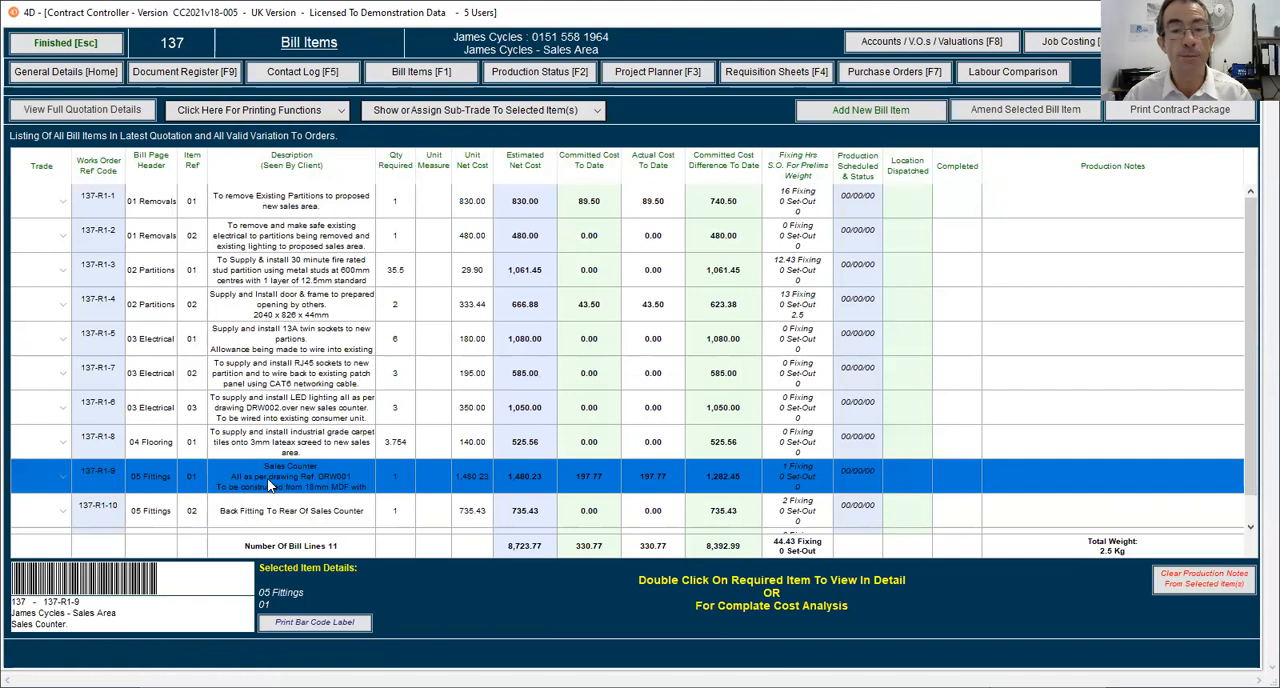
double_click(268, 484)
left_click(617, 367)
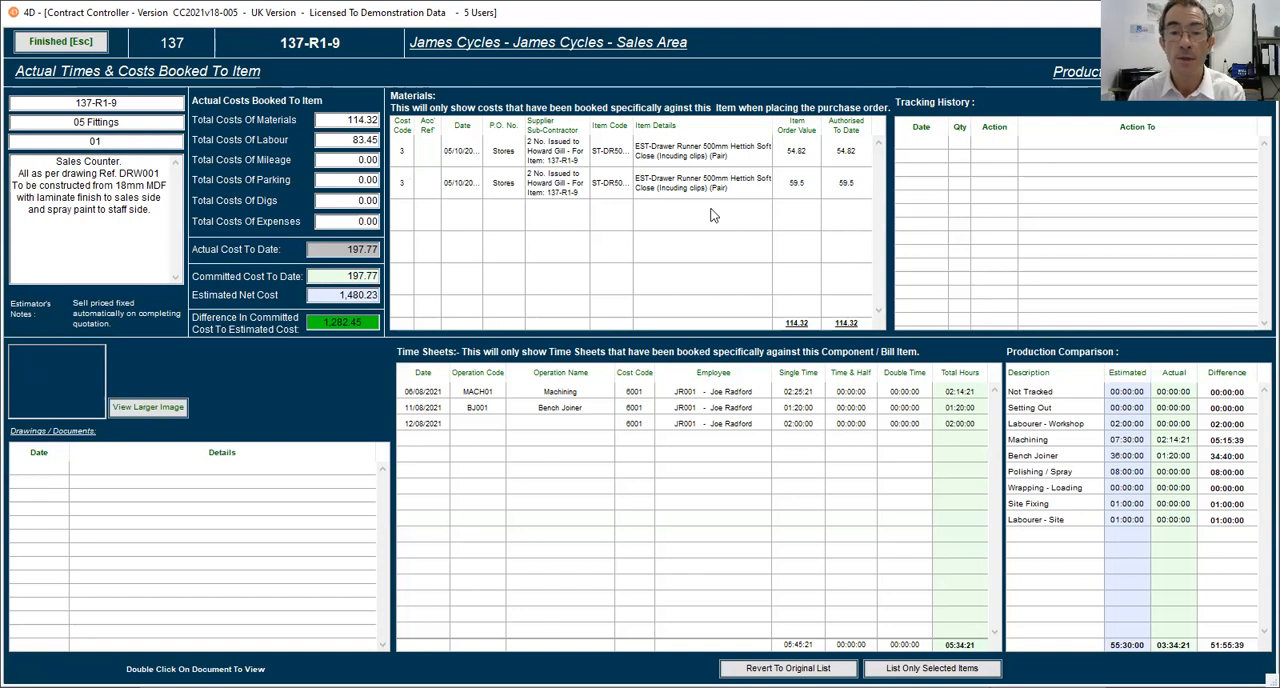
Close the bill item costs, review the contract's job costing entries, and return to the stores dashboard.
left_click(62, 50)
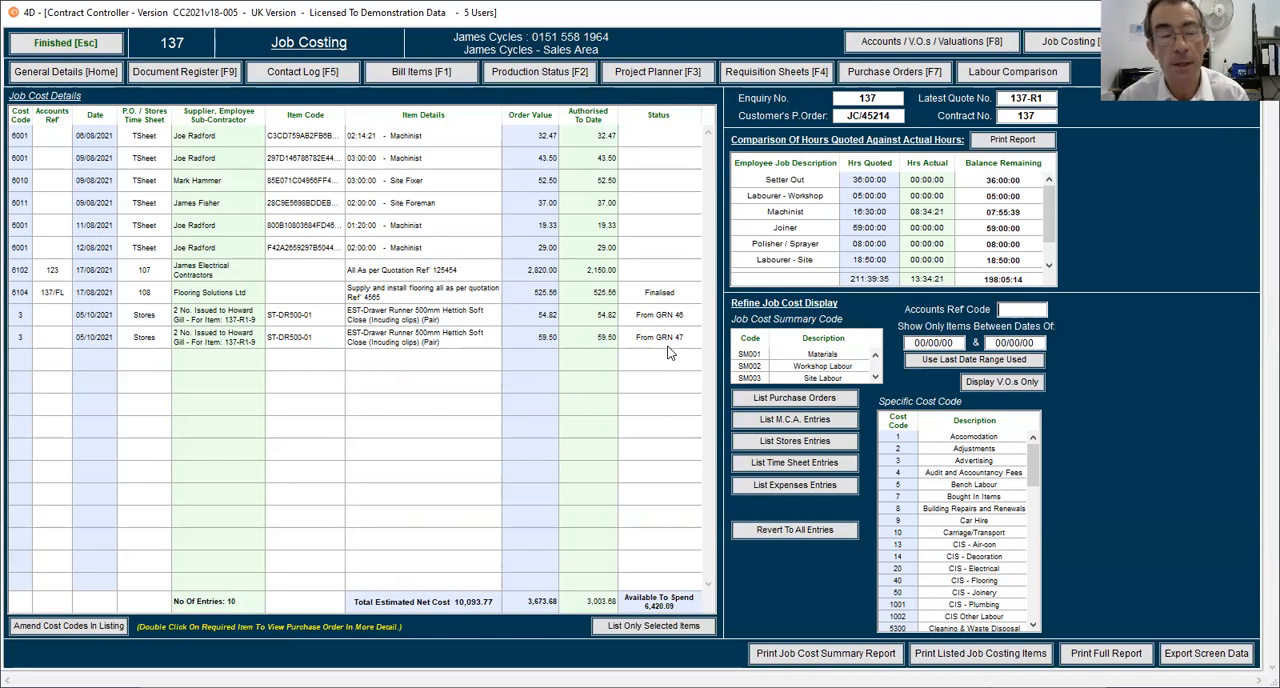
left_click(70, 47)
left_click(163, 41)
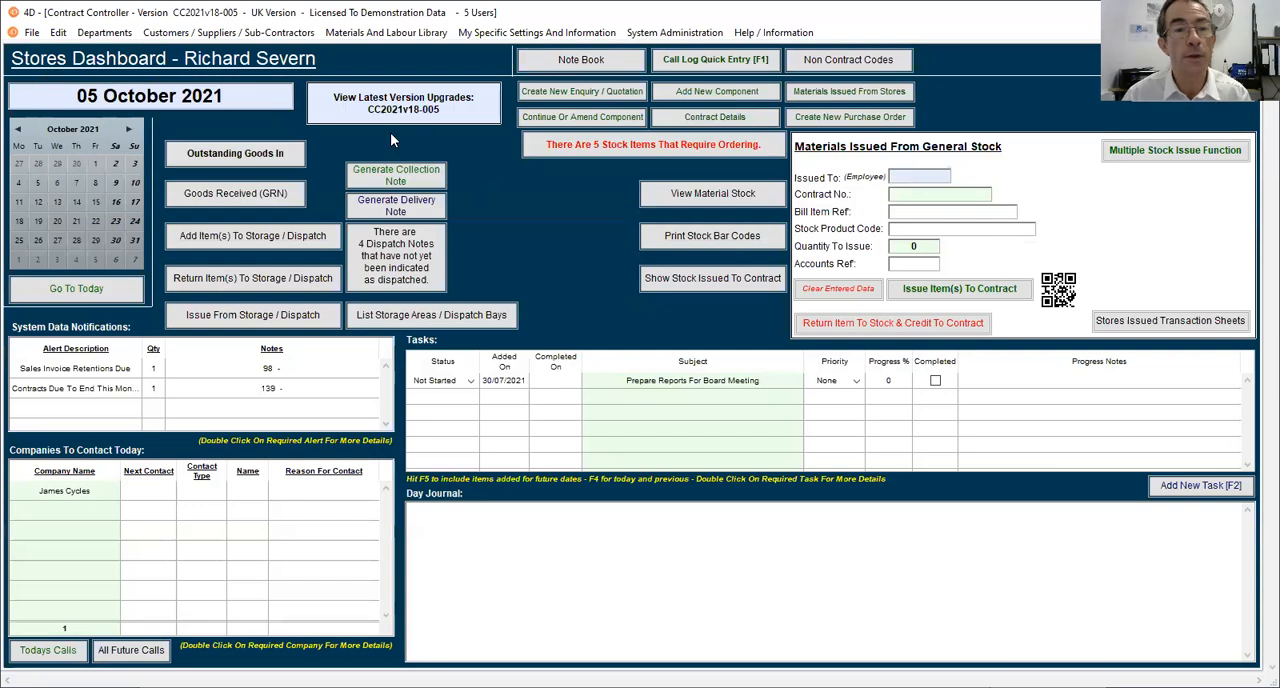